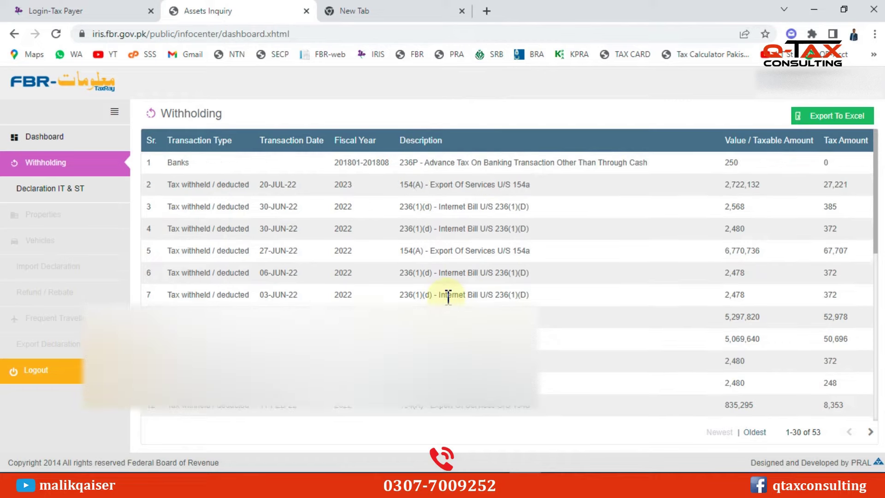
# Export the withholding transactions to an Excel file
pyautogui.scroll(-2, 510, 214)
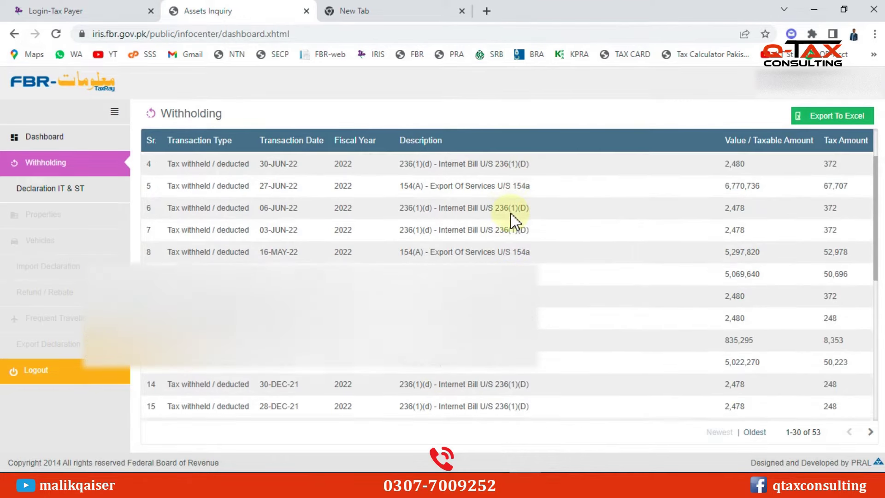
pyautogui.scroll(2, 511, 214)
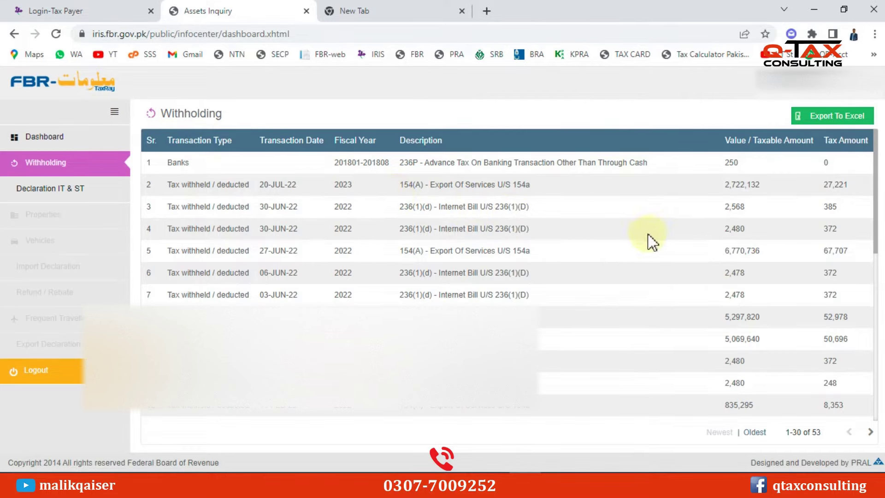
pyautogui.scroll(-1, 645, 242)
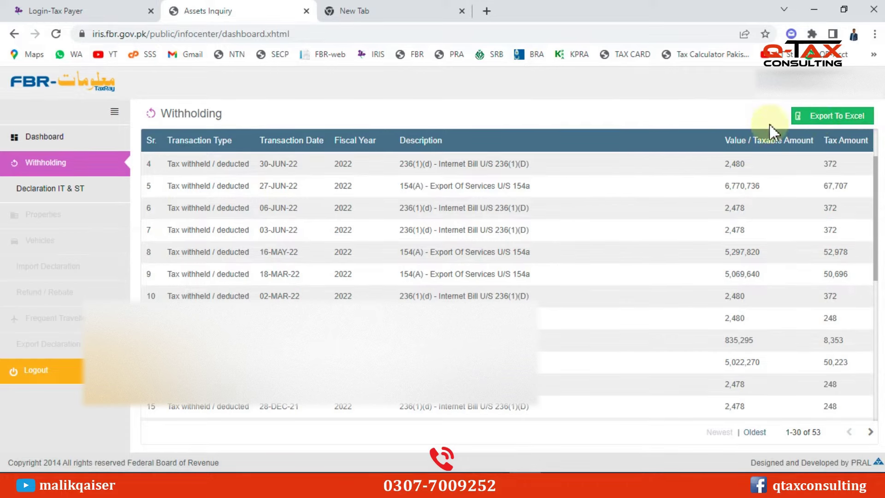
pyautogui.click(829, 121)
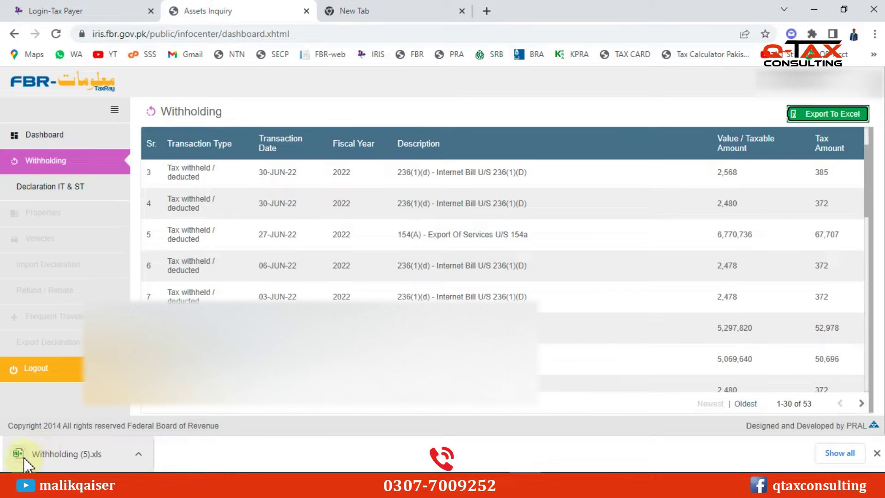
# Open the downloaded Withholding (5).xls file in Excel and enable editing
pyautogui.click(39, 463)
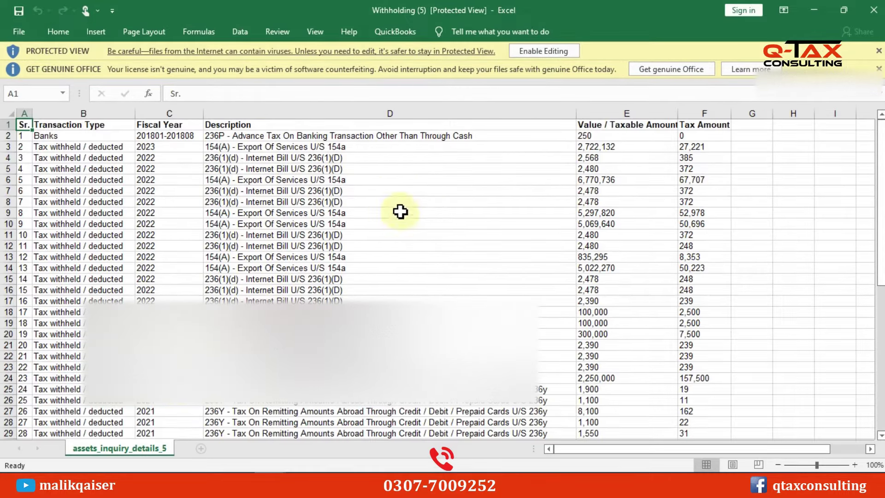
pyautogui.click(535, 51)
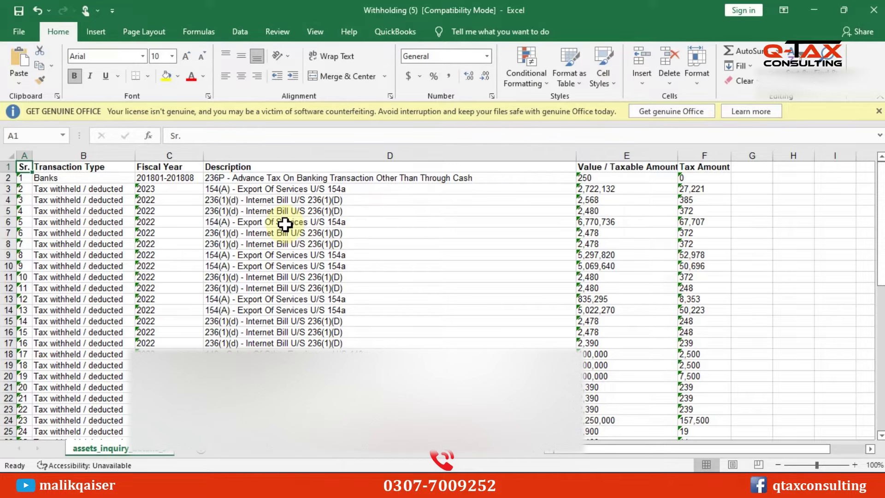
# Review the fiscal years and tax section descriptions across all rows of the withholding sheet
pyautogui.click(161, 177)
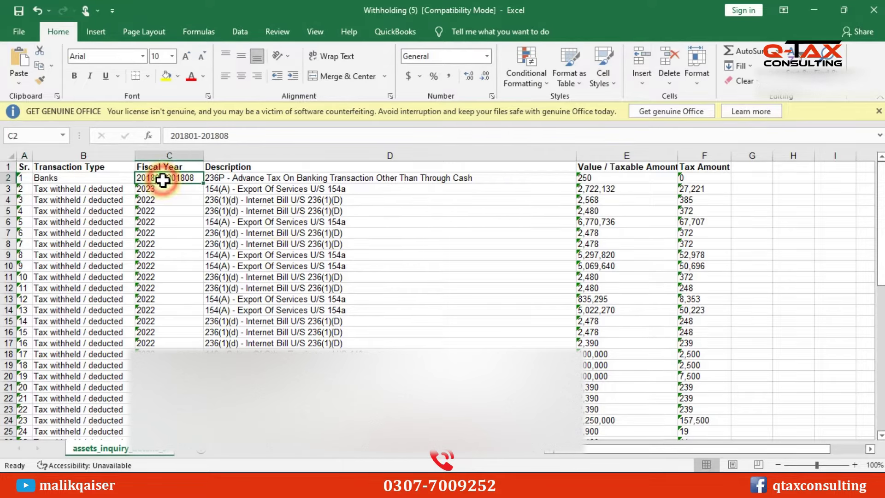
pyautogui.scroll(-1, 185, 213)
pyautogui.scroll(-6, 184, 225)
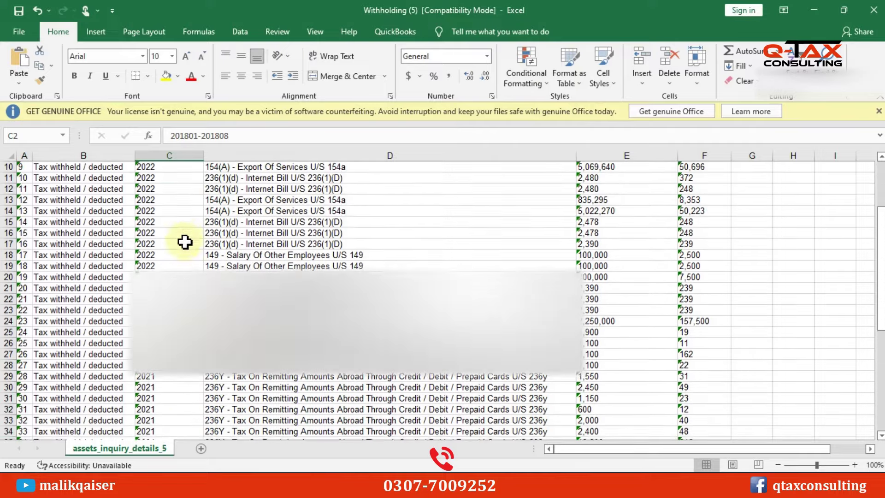
pyautogui.scroll(-3, 153, 352)
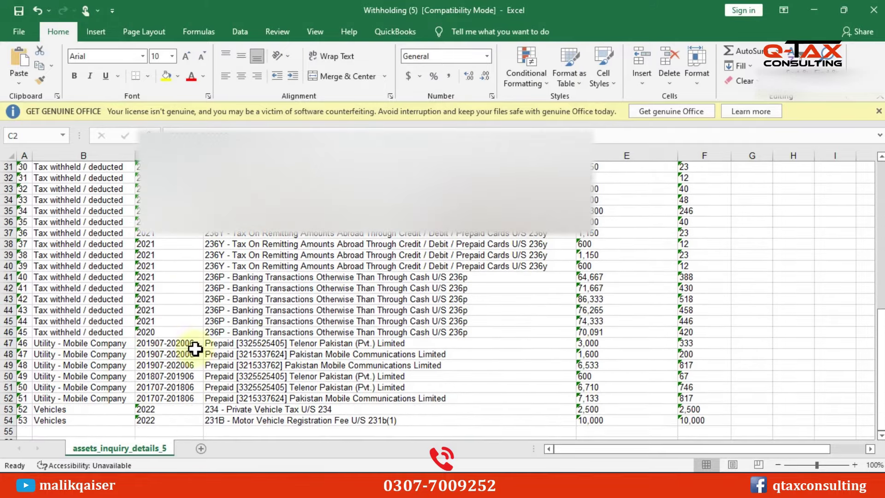
pyautogui.scroll(10, 283, 318)
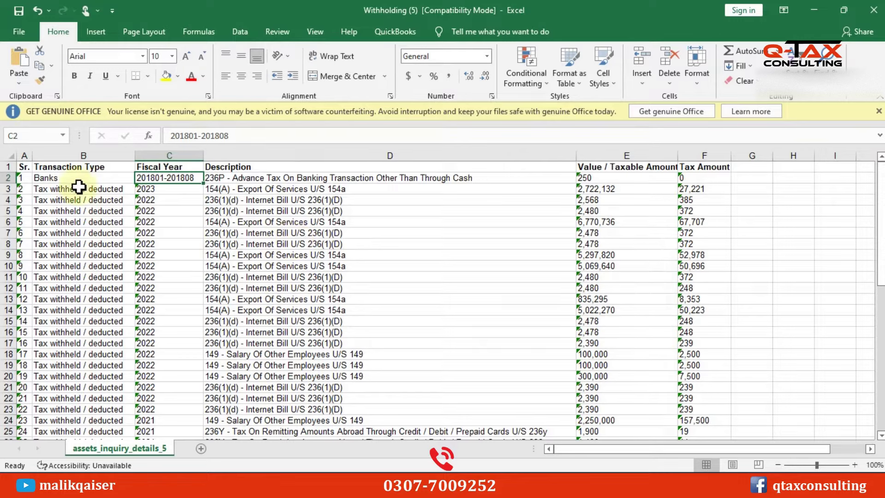
pyautogui.click(158, 189)
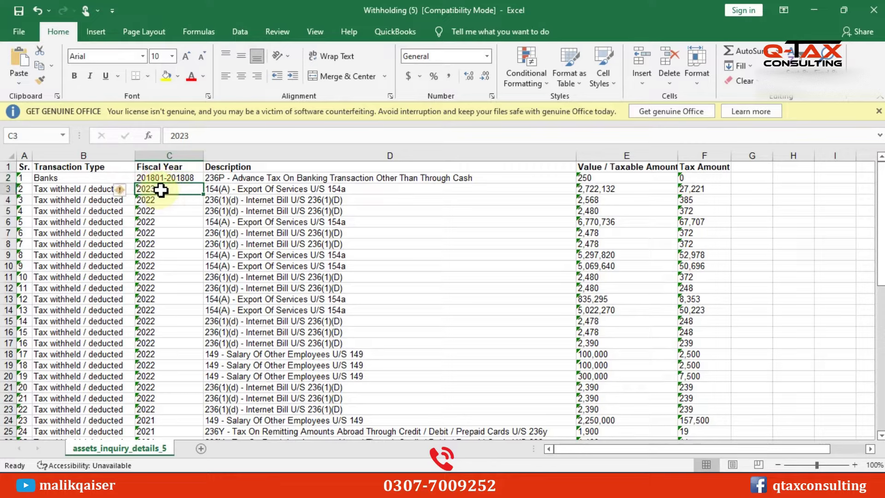
pyautogui.click(238, 189)
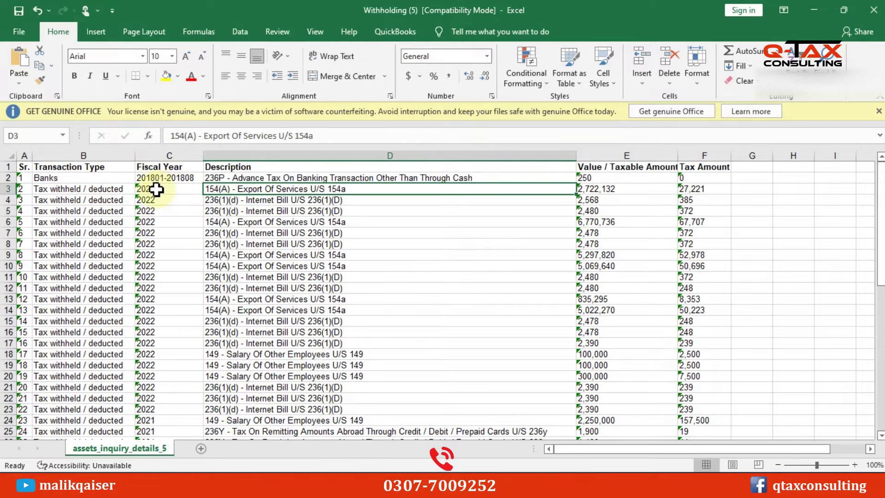
# Convert the text-stored values in the Value / Taxable Amount and Tax Amount columns to numbers, from row 2 to row 54
pyautogui.click(594, 175)
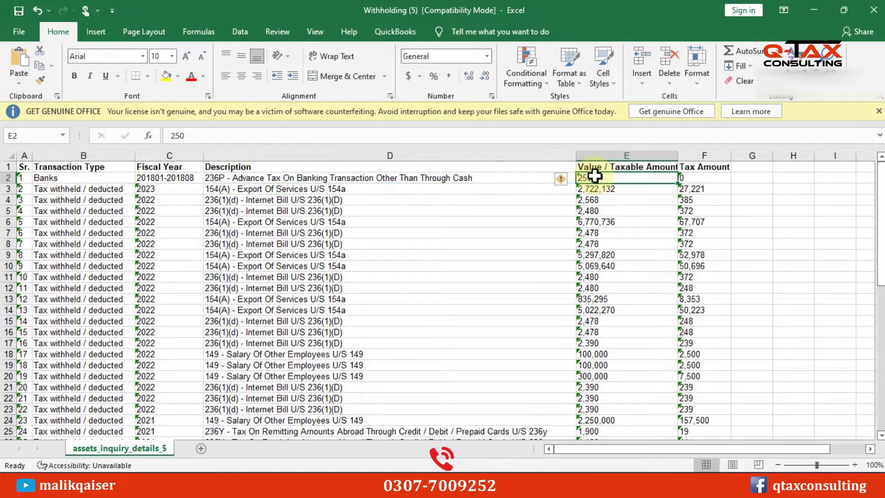
pyautogui.hotkey('ctrl', 'shift', 'Down')
pyautogui.hotkey('shift', 'Right')
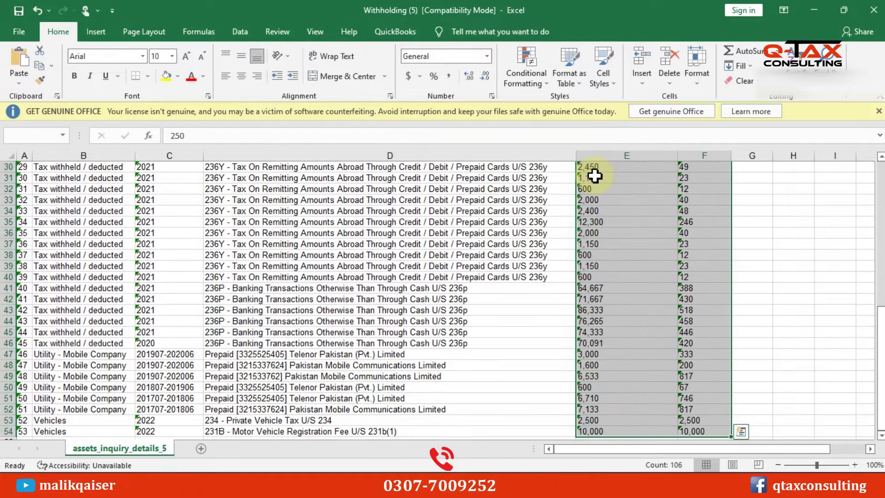
pyautogui.scroll(7, 605, 212)
pyautogui.scroll(3, 605, 213)
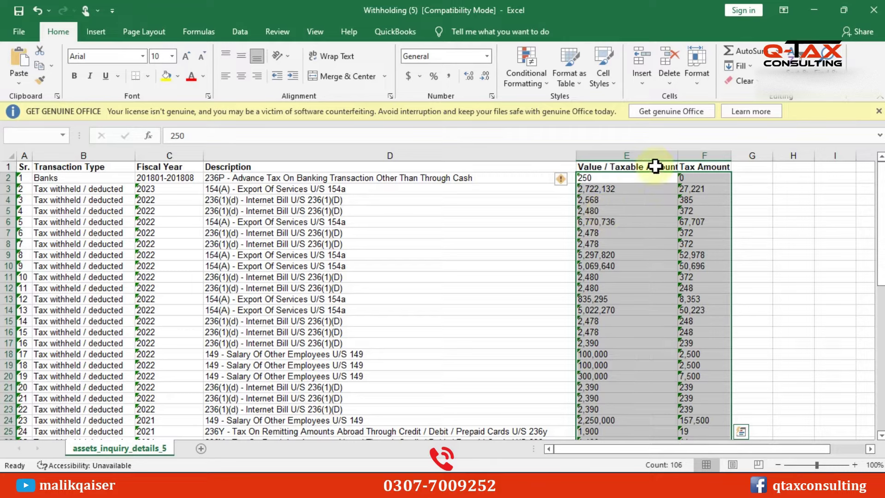
pyautogui.click(570, 181)
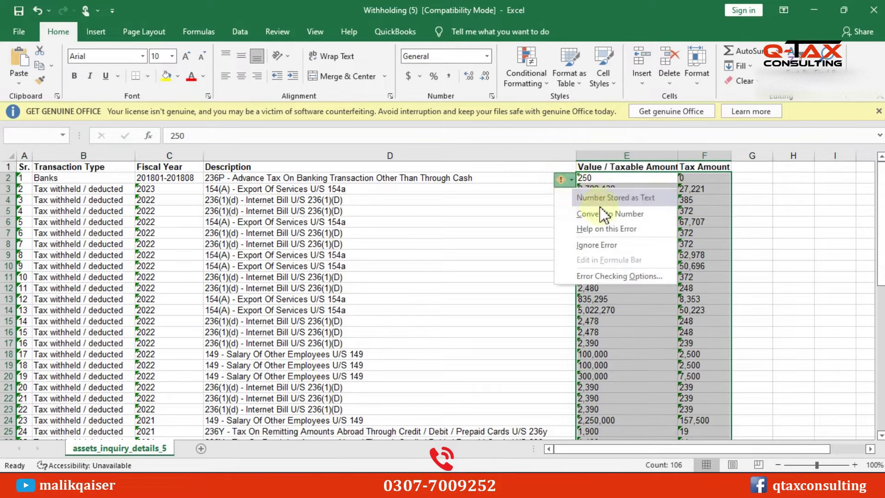
pyautogui.click(596, 215)
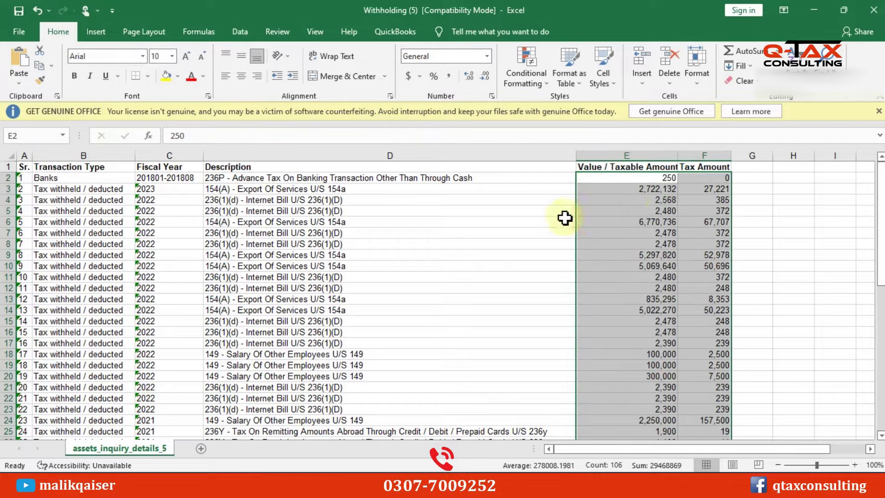
pyautogui.scroll(-7, 675, 295)
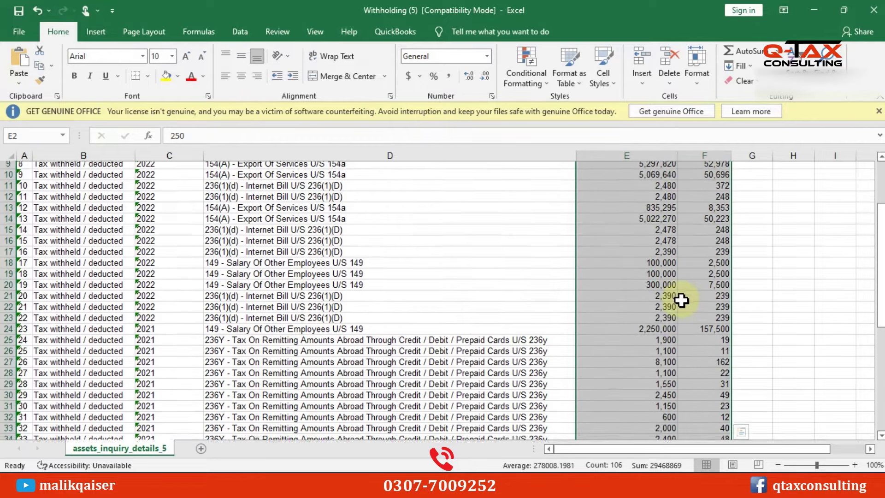
pyautogui.scroll(7, 685, 342)
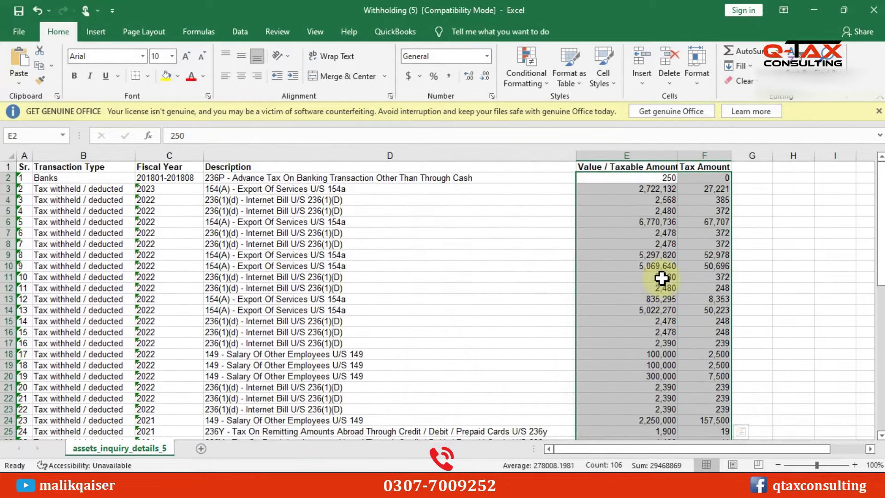
# Apply a filter to the entire withholding table, from the Sr. column through Tax Amount, with row 1 as headers
pyautogui.click(24, 165)
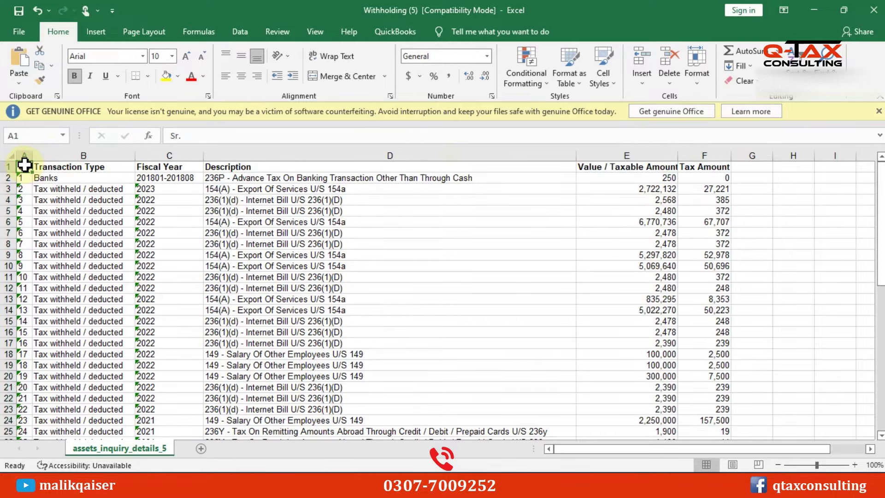
pyautogui.moveTo(24, 165); pyautogui.dragTo(24, 433)
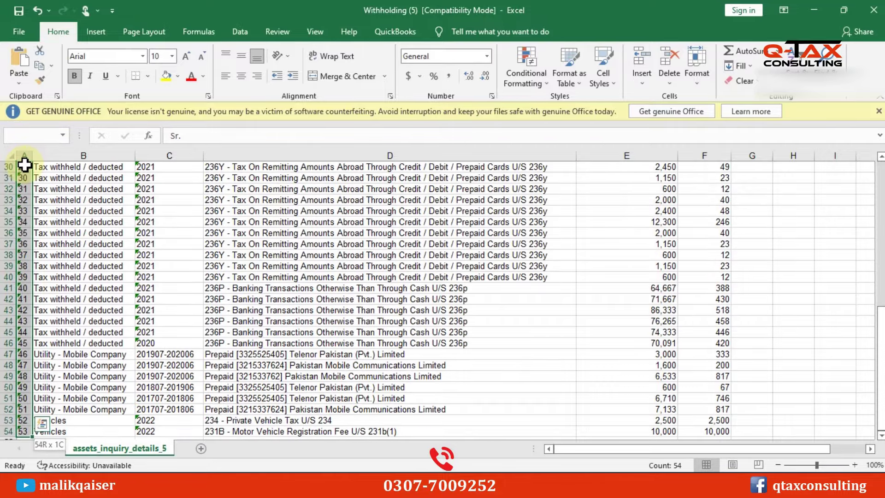
pyautogui.hotkey('ctrl', 'shift', 'Right')
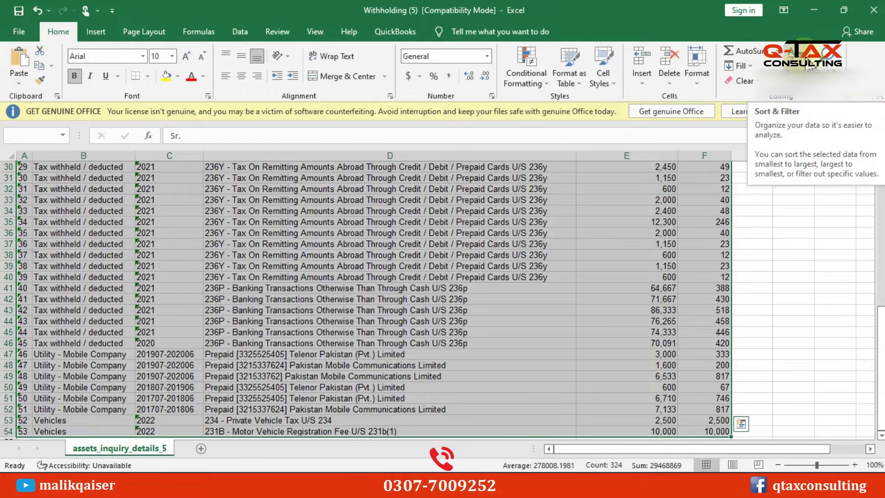
pyautogui.click(803, 62)
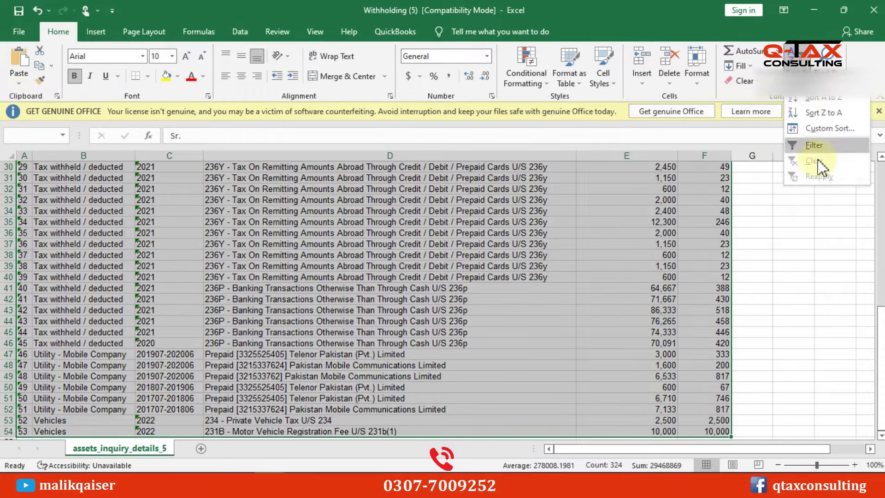
pyautogui.press('Escape')
pyautogui.scroll(7, 375, 269)
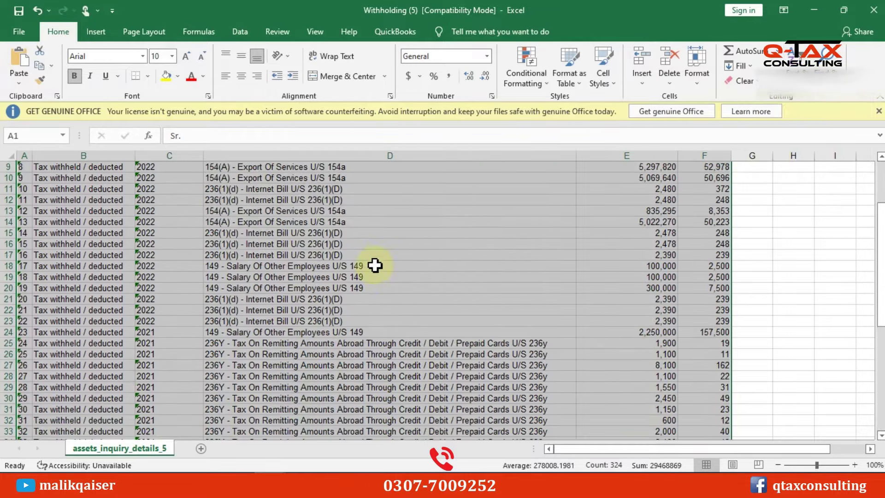
pyautogui.scroll(3, 374, 269)
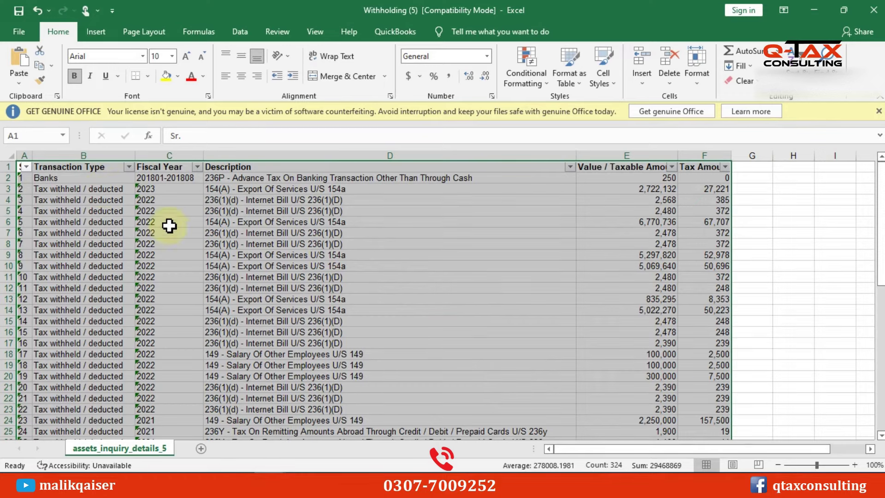
pyautogui.moveTo(407, 221); pyautogui.dragTo(407, 212)
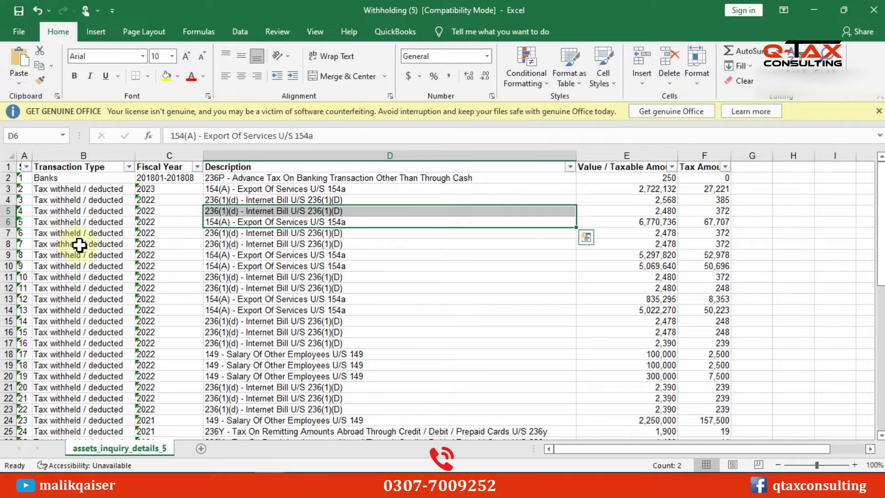
# Filter the Fiscal Year column to exclude 2022, keeping all other years displayed
pyautogui.click(198, 166)
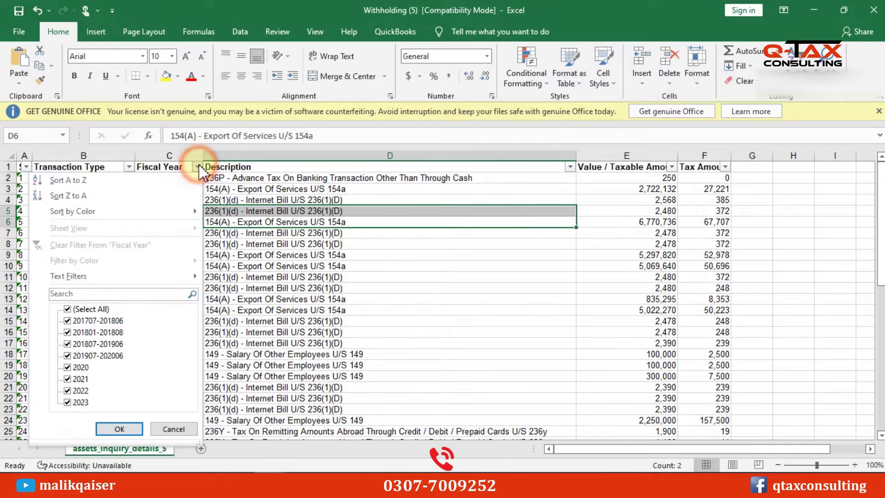
pyautogui.click(68, 391)
pyautogui.click(120, 429)
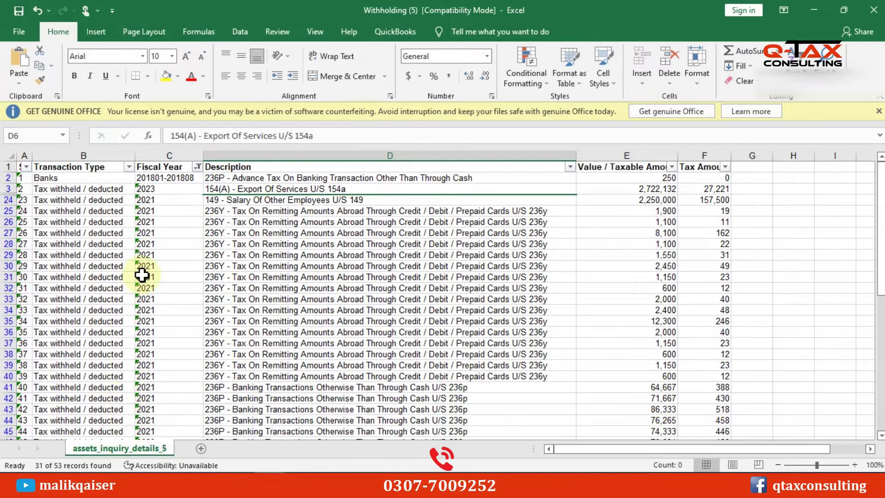
# Delete all filtered rows below the header that belong to fiscal years other than 2022
pyautogui.click(4, 178)
pyautogui.moveTo(4, 178); pyautogui.dragTo(5, 438)
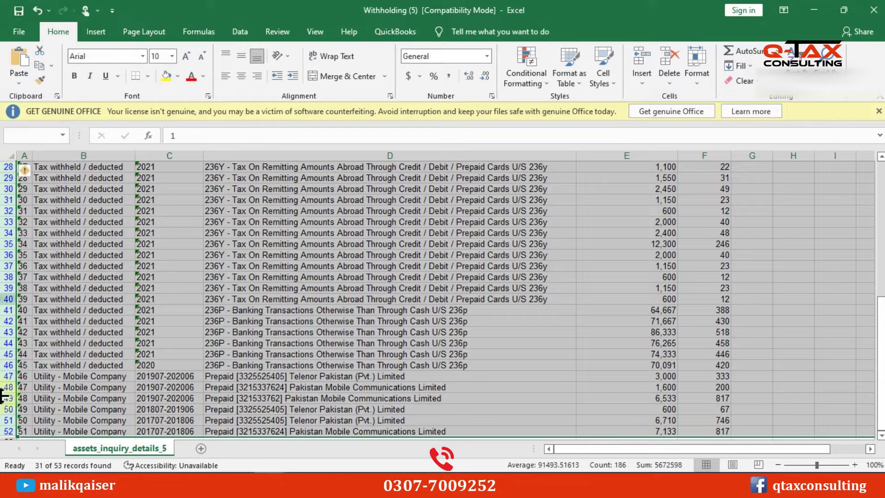
pyautogui.rightClick(9, 427)
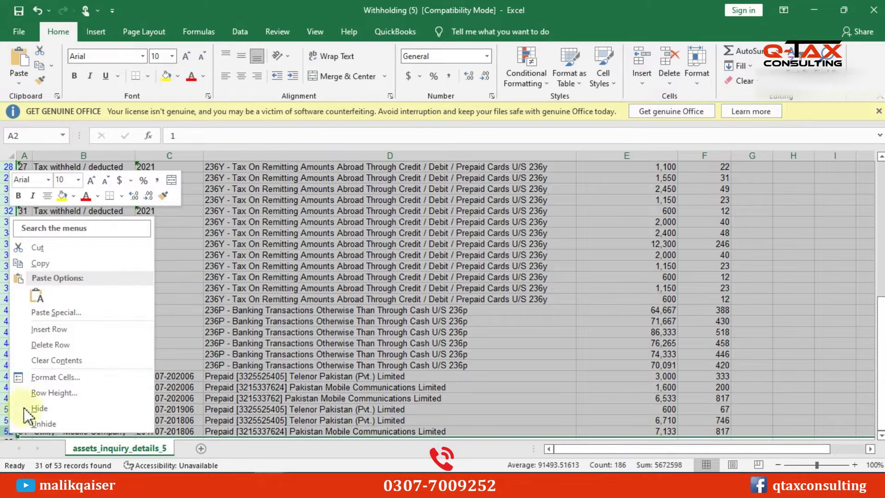
pyautogui.click(46, 346)
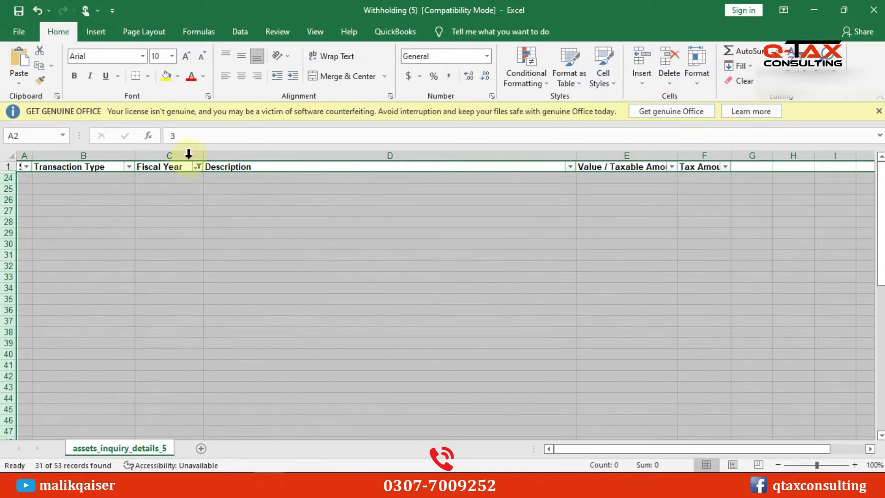
# Reset the Fiscal Year filter to show the remaining 2022 records
pyautogui.click(192, 188)
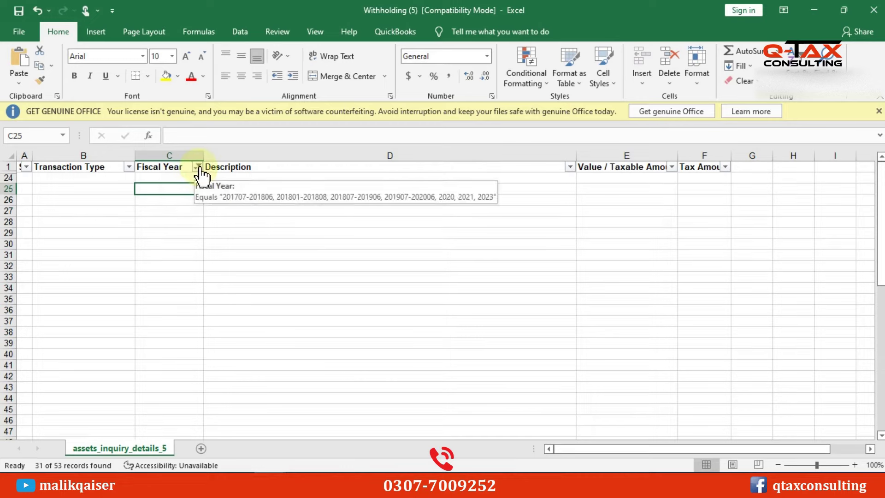
pyautogui.click(199, 167)
pyautogui.click(69, 322)
pyautogui.click(68, 321)
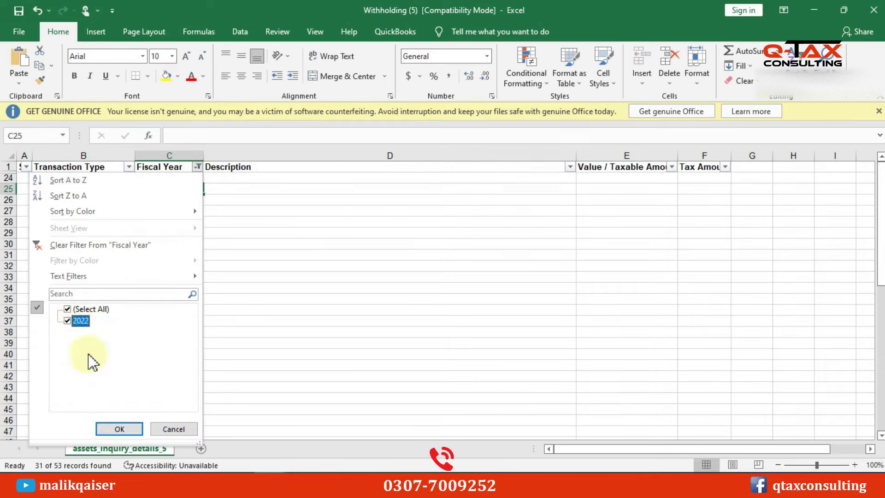
pyautogui.click(120, 429)
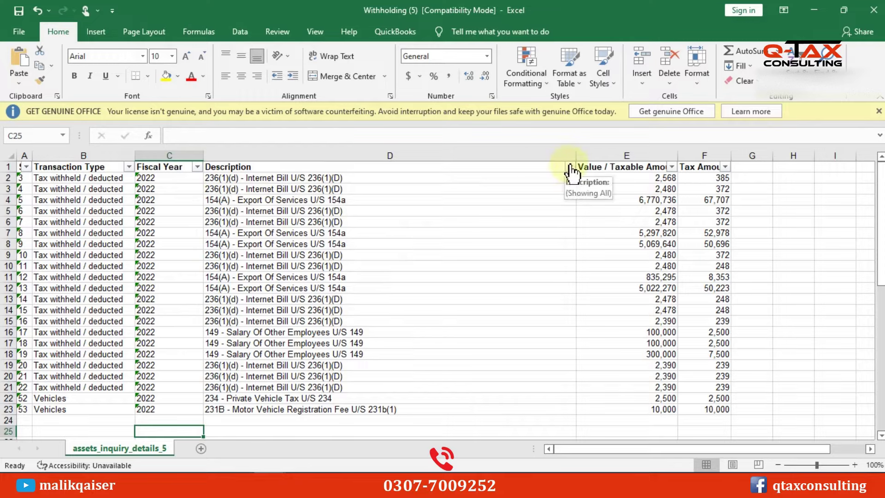
# Sort the withholding records by the Description column from A to Z
pyautogui.click(255, 167)
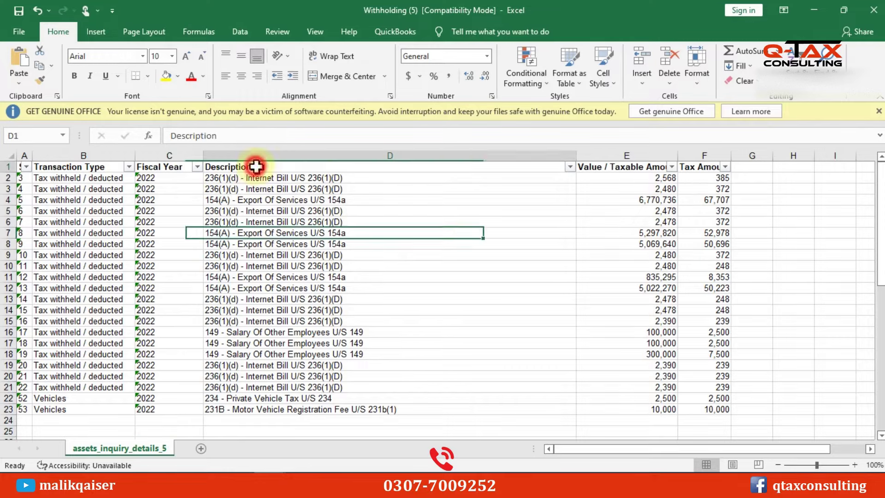
pyautogui.click(568, 166)
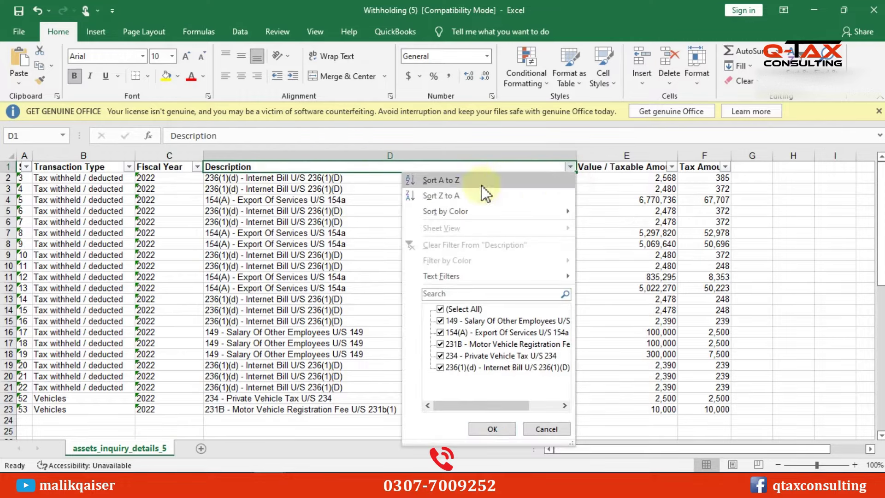
pyautogui.click(441, 181)
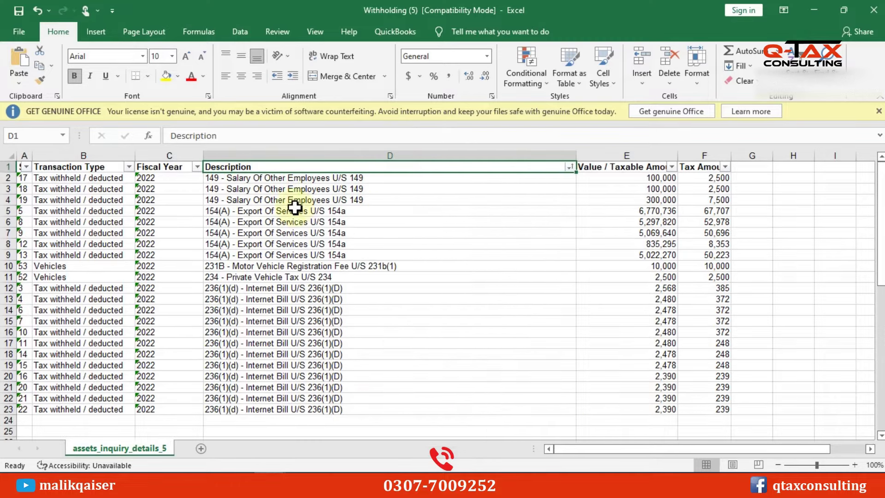
# Review the sorted description groups: salary, export of services, vehicle registration, vehicle tax and internet bills, including the salary values and tax amounts
pyautogui.press('Down')
pyautogui.press('Down')
pyautogui.press('Down')
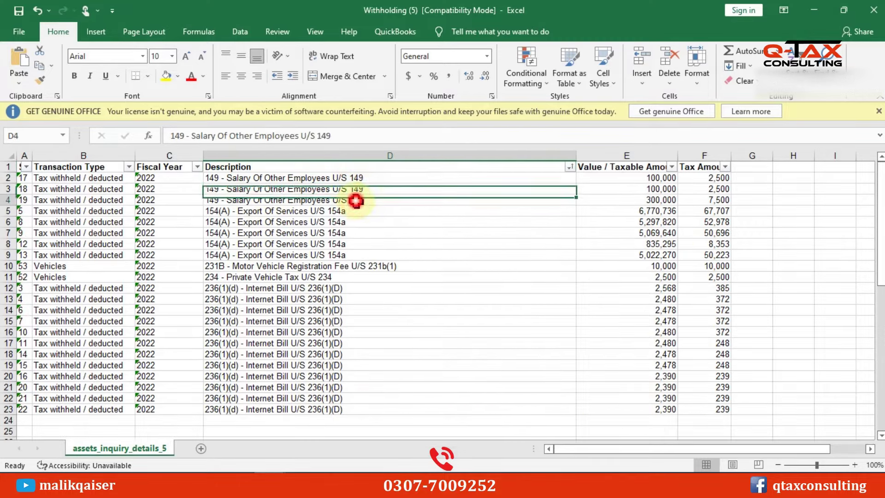
pyautogui.moveTo(357, 179); pyautogui.dragTo(356, 199)
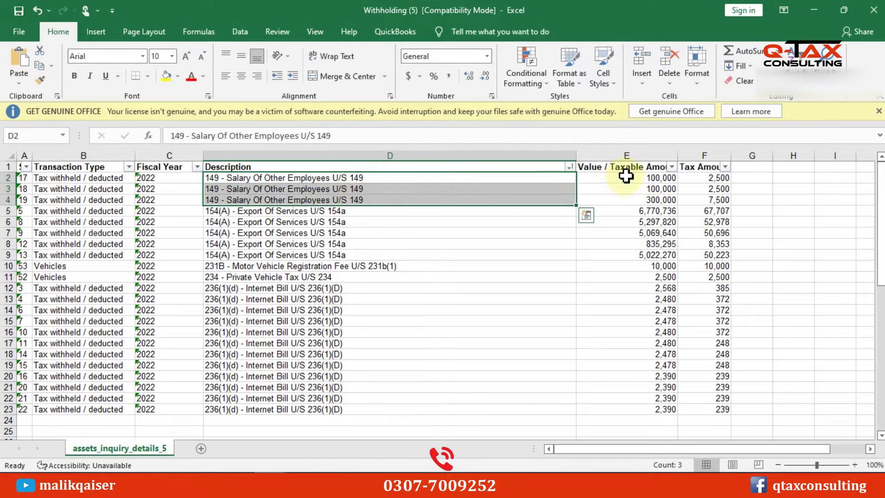
pyautogui.moveTo(624, 176); pyautogui.dragTo(626, 202)
pyautogui.moveTo(715, 178); pyautogui.dragTo(710, 190)
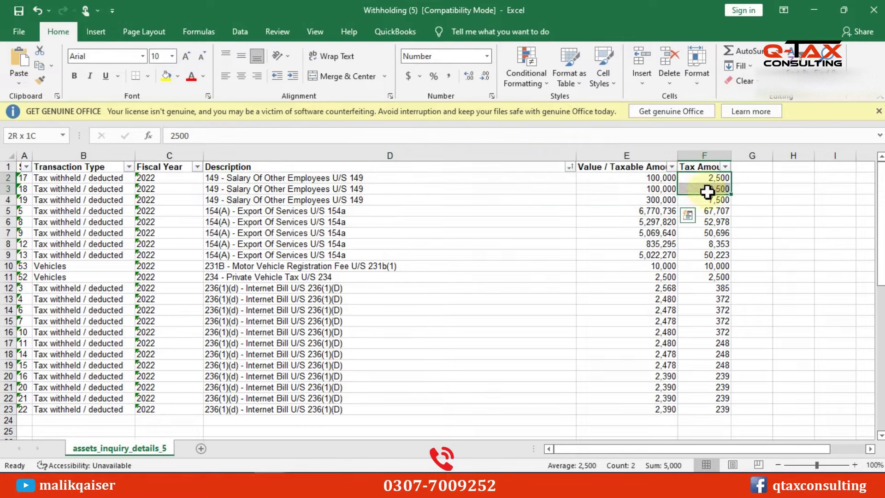
pyautogui.moveTo(343, 221); pyautogui.dragTo(343, 257)
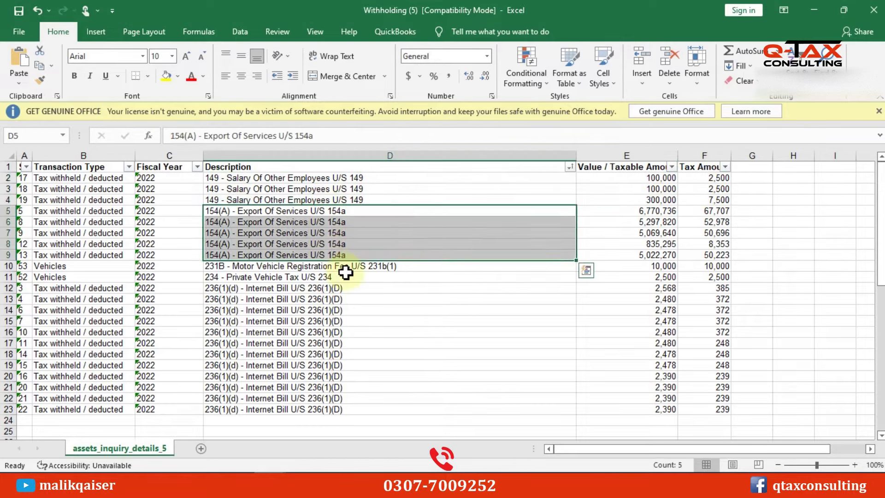
pyautogui.click(341, 267)
pyautogui.click(325, 277)
pyautogui.click(326, 291)
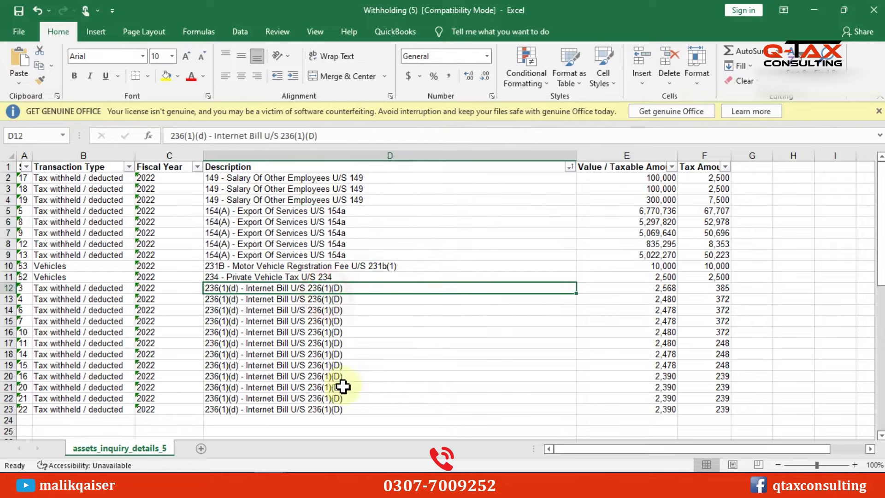
# Insert two blank rows after the section 149 salary records and two more after the 154(A) export of services records
pyautogui.rightClick(8, 211)
pyautogui.click(40, 325)
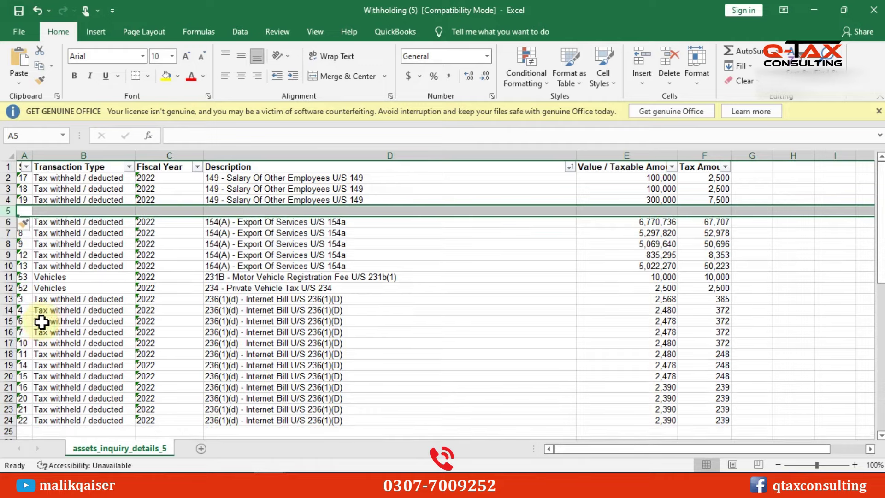
pyautogui.press('F4')
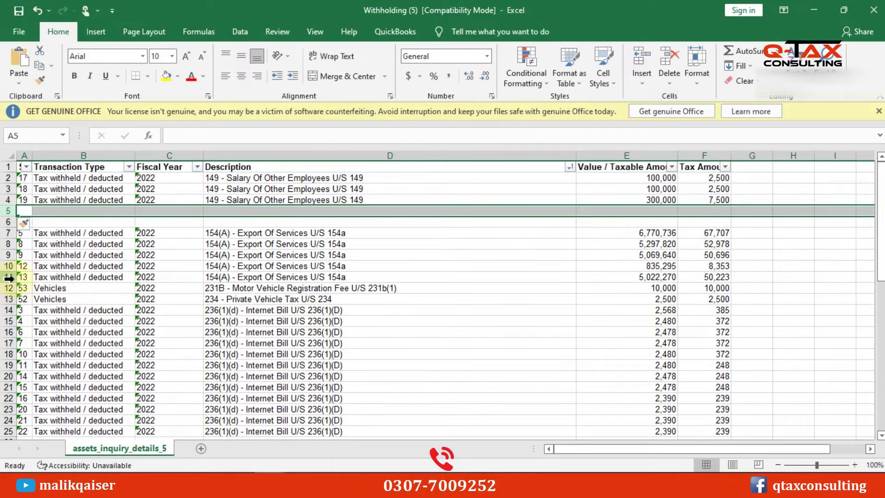
pyautogui.rightClick(3, 288)
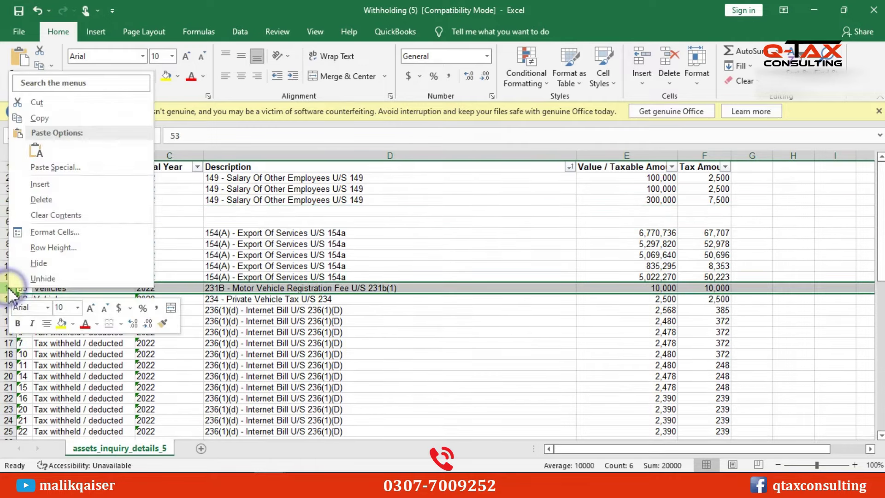
pyautogui.click(50, 183)
pyautogui.press('F4')
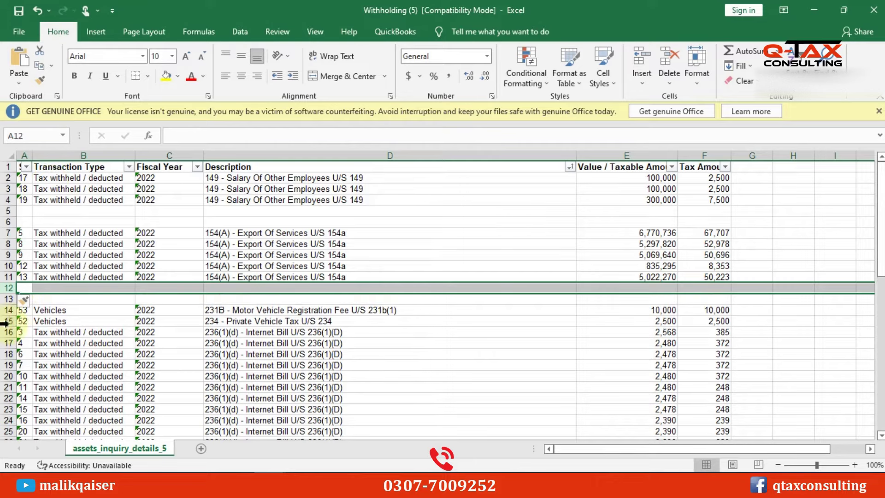
# Insert one blank row between the two vehicle records and two blank rows above the first 236(1)(d) internet bill record
pyautogui.rightClick(8, 321)
pyautogui.click(44, 216)
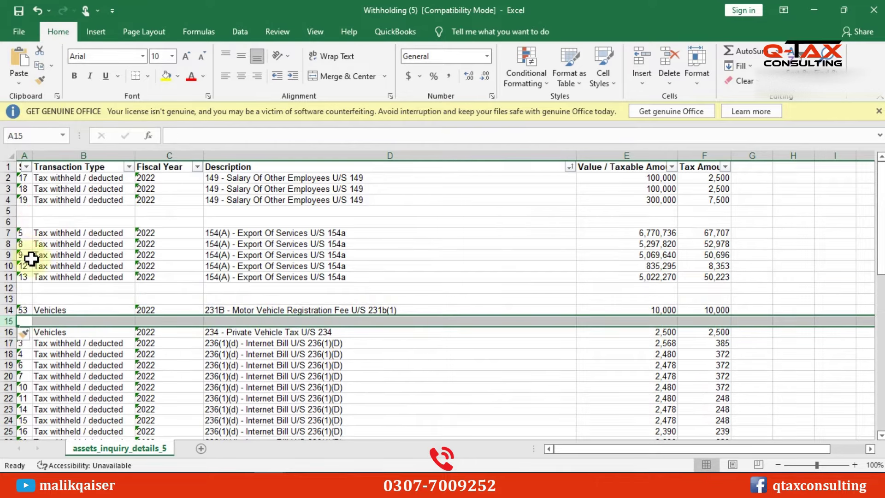
pyautogui.rightClick(4, 343)
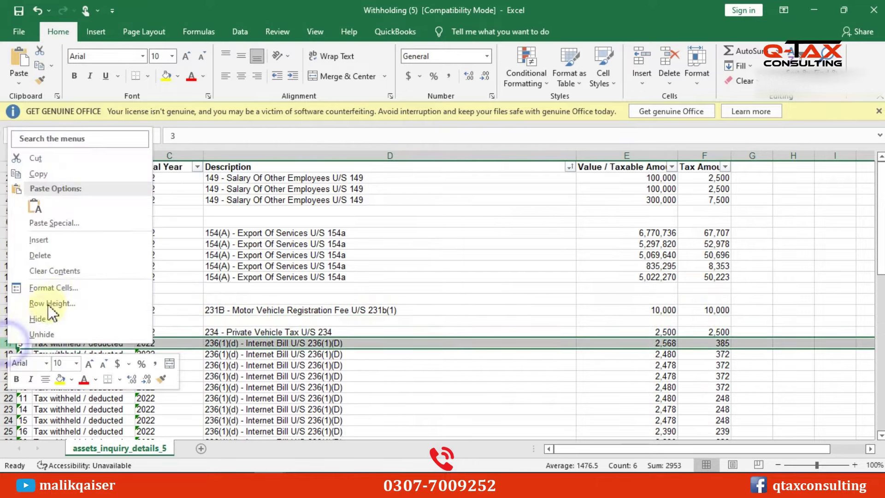
pyautogui.click(44, 238)
pyautogui.scroll(-1, 70, 317)
pyautogui.scroll(-4, 70, 317)
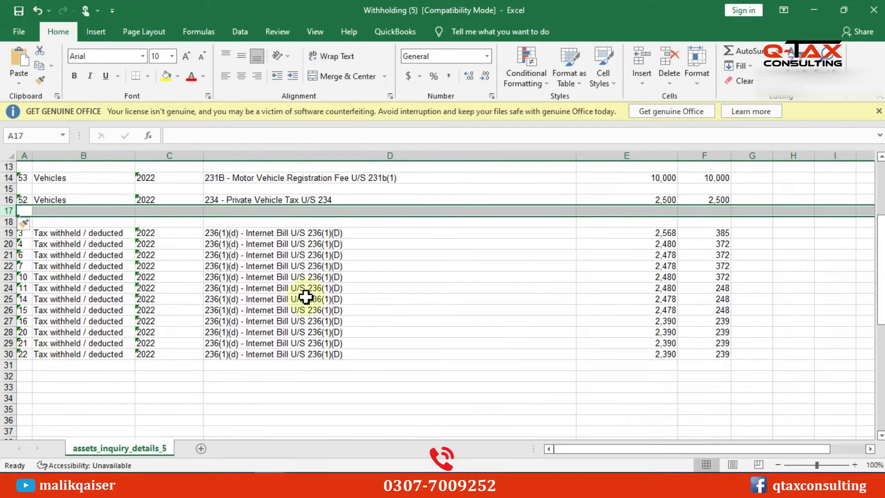
pyautogui.scroll(5, 532, 289)
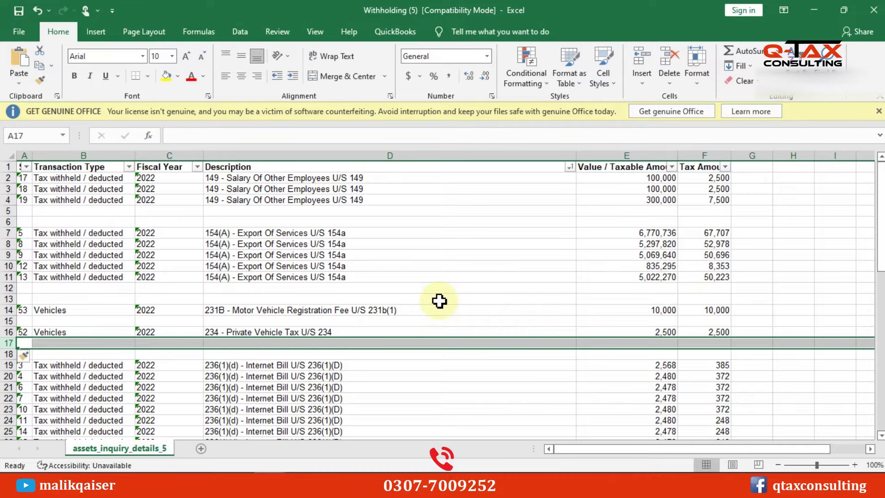
# Examine the taxable value and tax amount of each section 149 salary record in rows 2 to 4
pyautogui.click(270, 178)
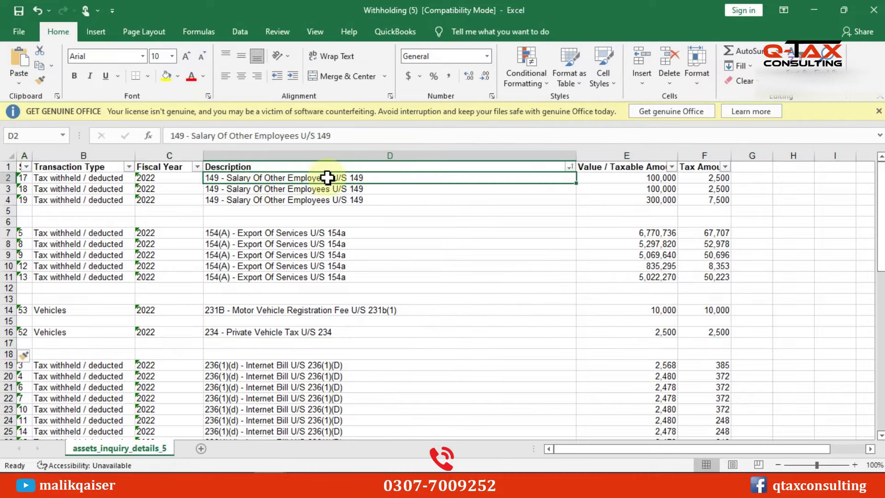
pyautogui.click(635, 177)
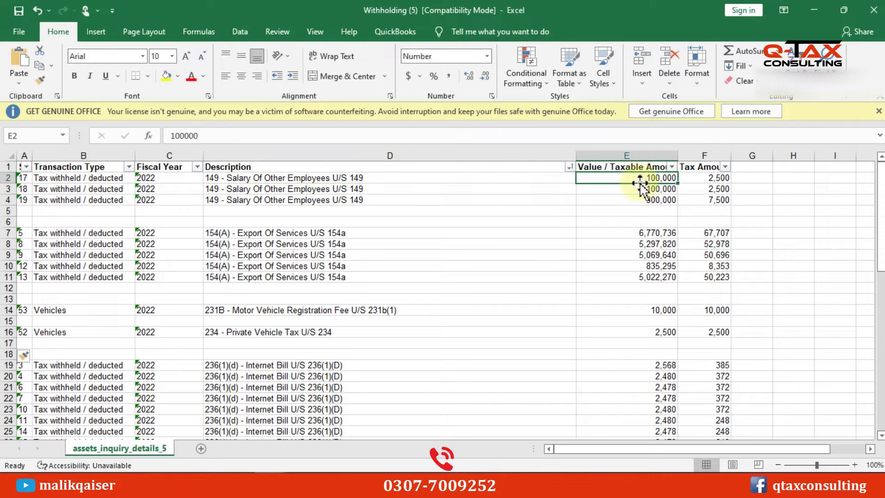
pyautogui.click(656, 177)
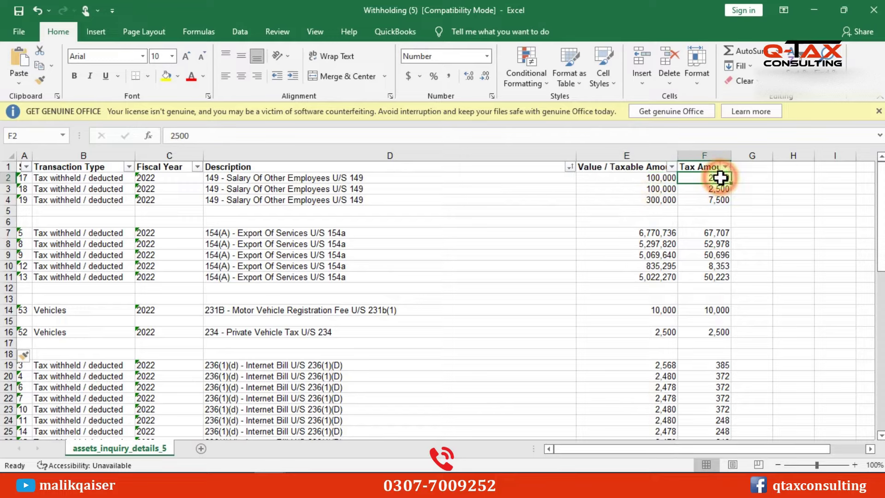
pyautogui.click(663, 189)
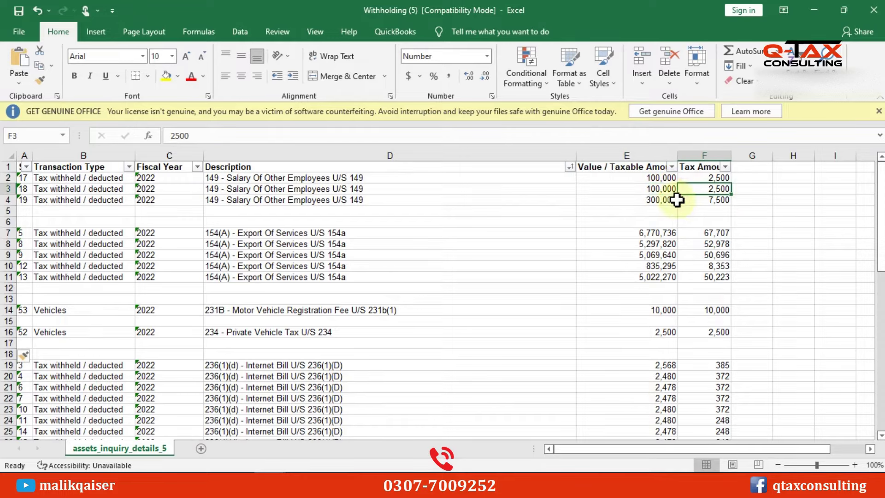
pyautogui.click(646, 200)
pyautogui.click(689, 200)
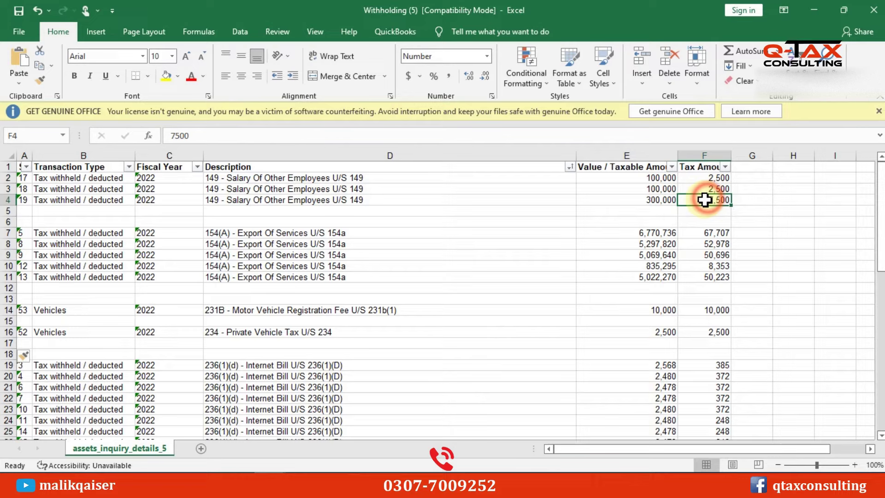
pyautogui.click(656, 202)
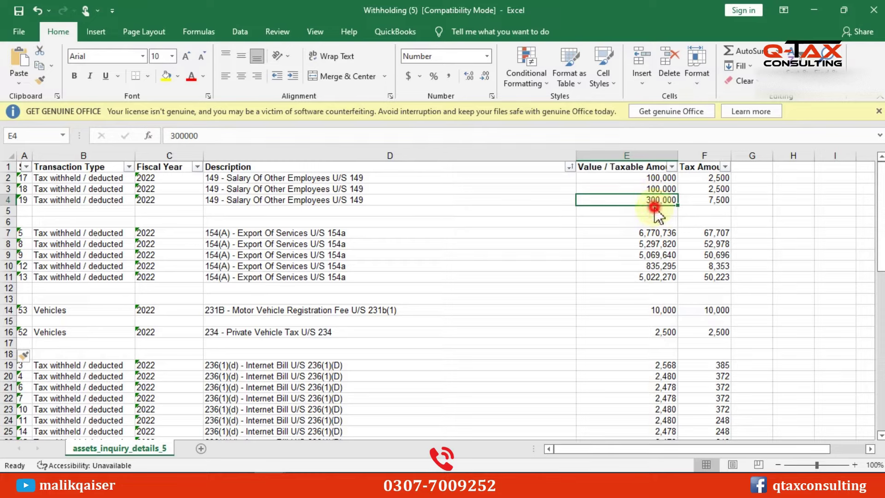
pyautogui.click(698, 211)
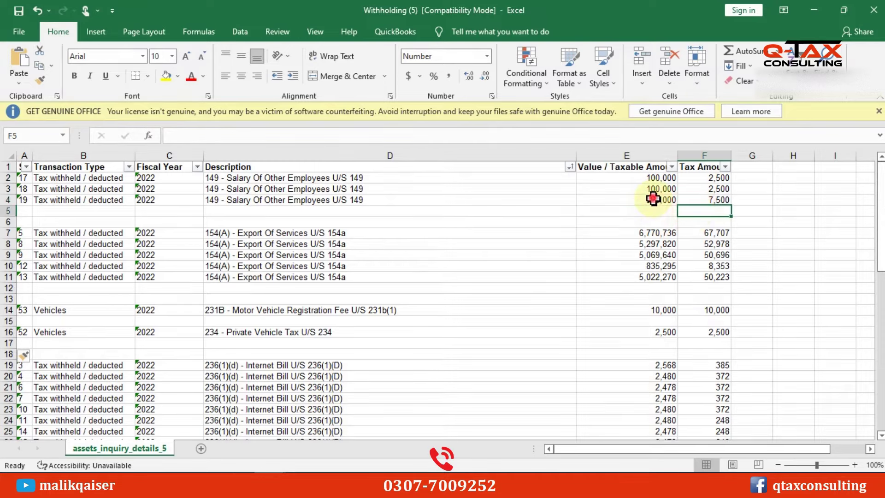
pyautogui.click(717, 208)
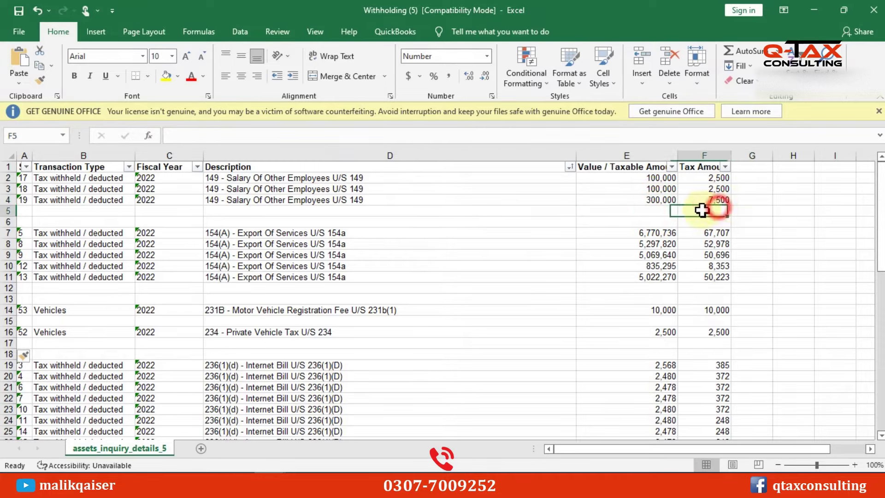
pyautogui.click(647, 188)
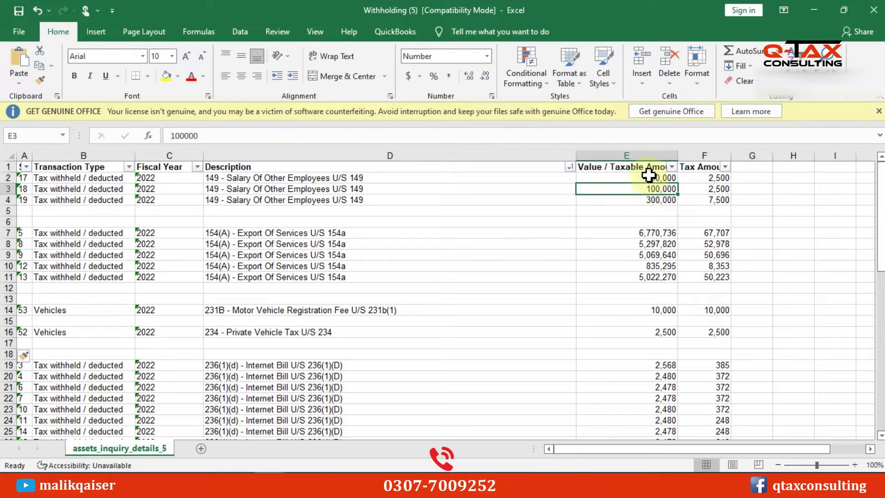
# Total the salary records' taxable values with AutoSum in E5 and copy the formula to F5 for the tax amounts
pyautogui.click(657, 210)
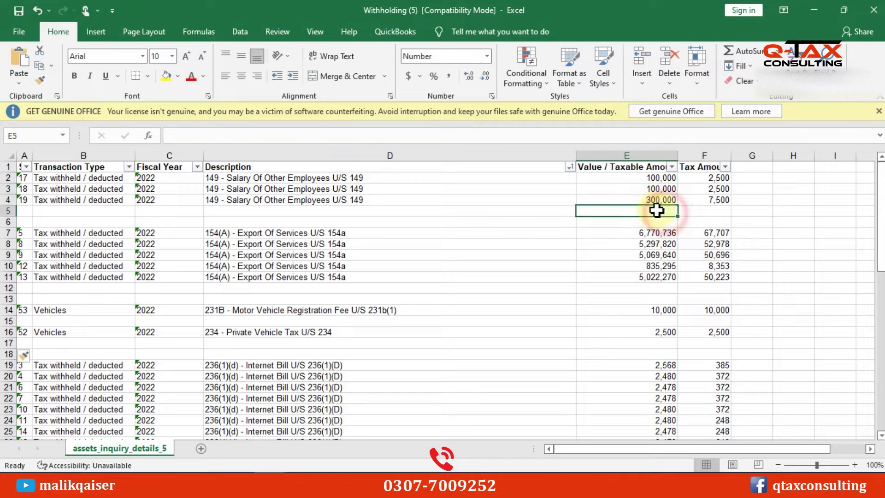
pyautogui.hotkey('alt', '=')
pyautogui.press('Return')
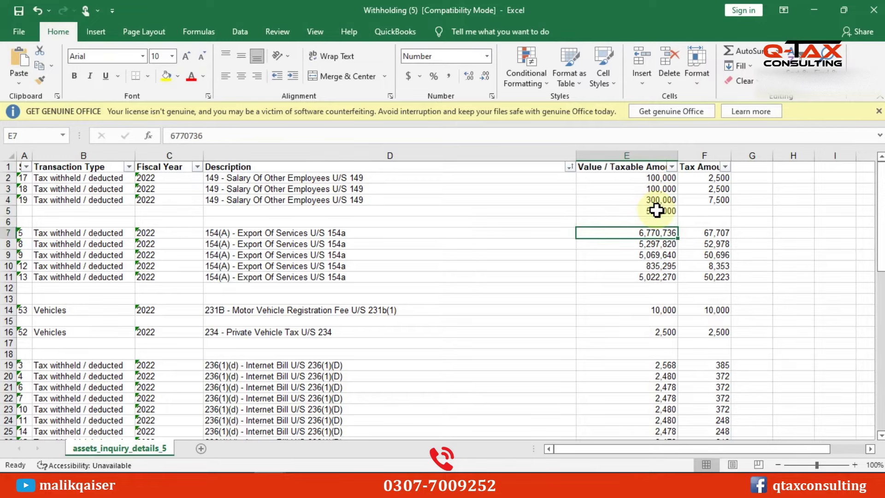
pyautogui.press('Up')
pyautogui.hotkey('ctrl', 'c')
pyautogui.press('Right')
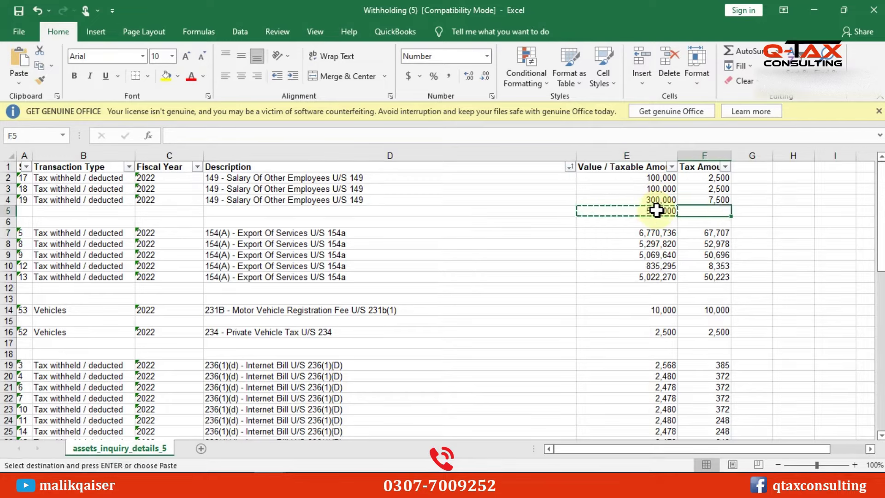
pyautogui.hotkey('ctrl', 'v')
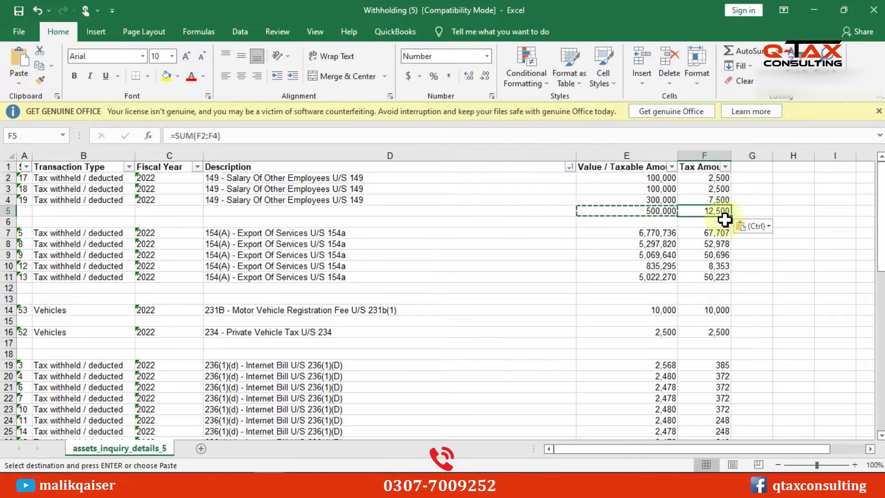
# Total the export of services values in E12 with =SUM(E7:E11) and copy the formula to F12 for the tax amounts
pyautogui.click(718, 247)
pyautogui.click(658, 288)
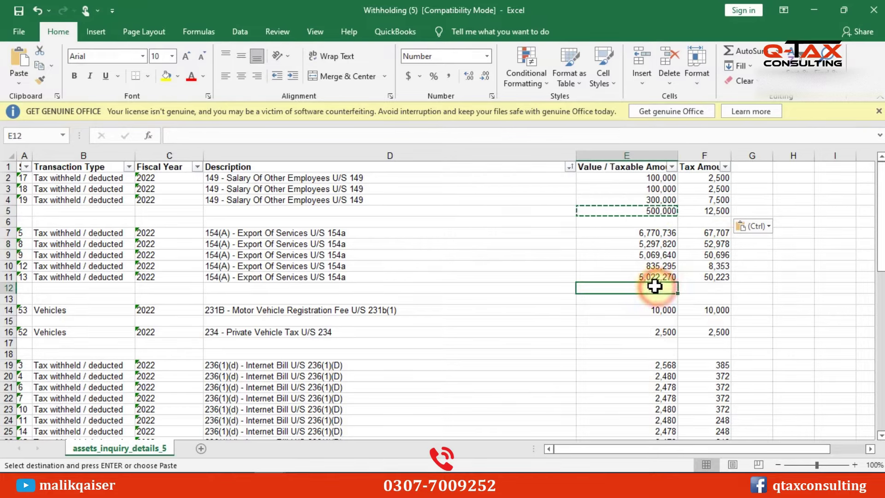
pyautogui.click(309, 233)
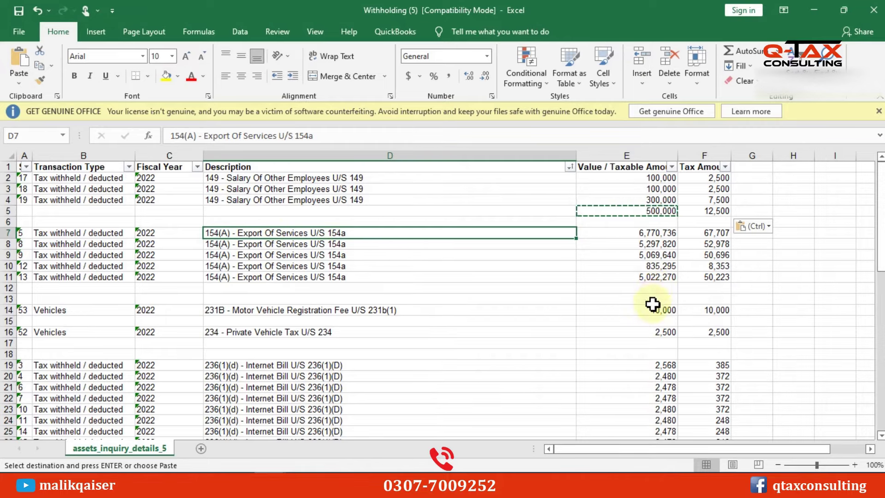
pyautogui.click(657, 288)
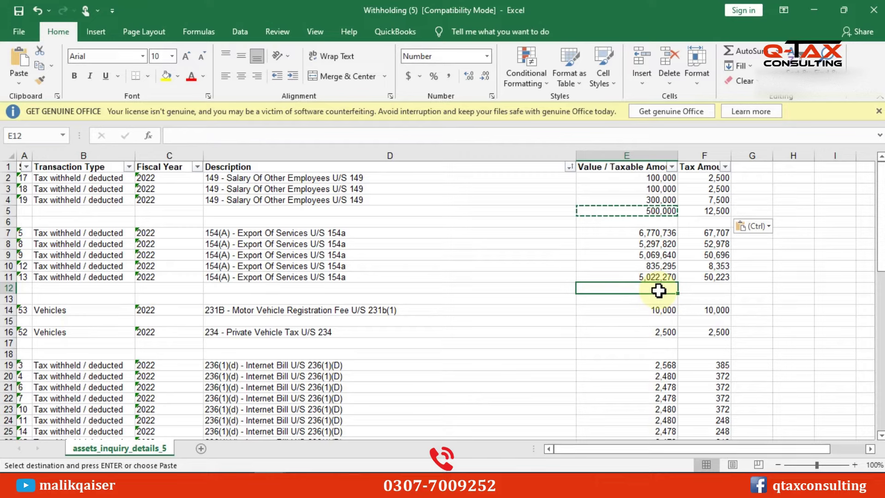
pyautogui.hotkey('alt', '=')
pyautogui.hotkey('ctrl', 'Return')
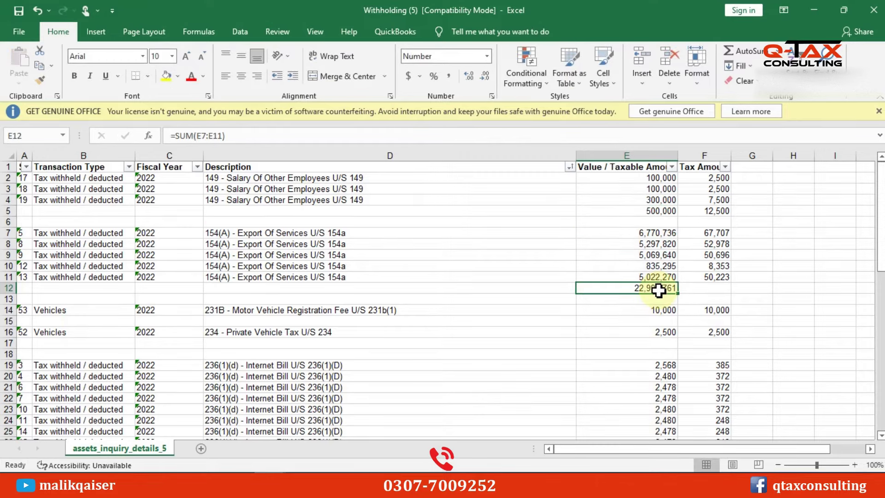
pyautogui.hotkey('ctrl', 'c')
pyautogui.press('Right')
pyautogui.hotkey('ctrl', 'v')
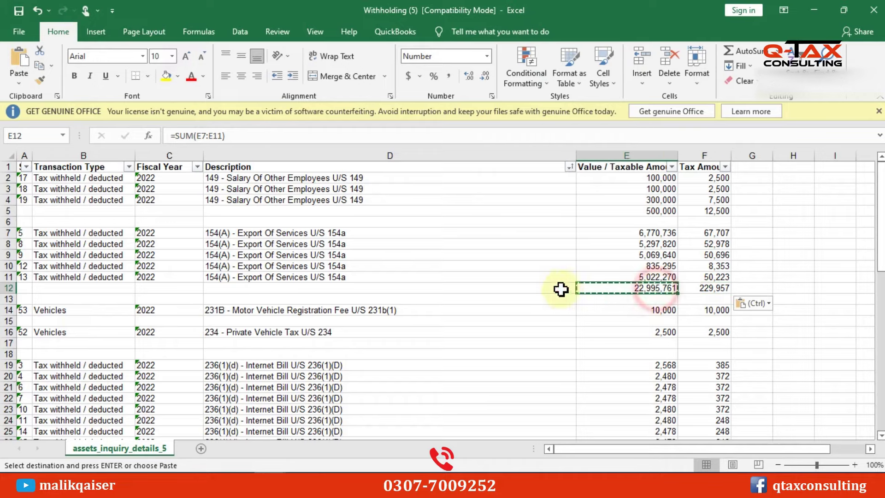
pyautogui.click(539, 291)
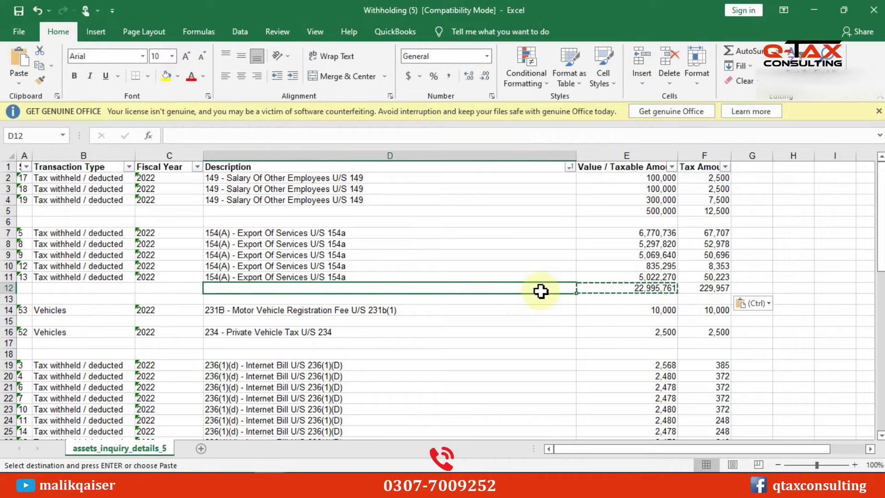
# Examine the descriptions and tax amounts of the motor vehicle registration fee record in row 14 and the private vehicle tax record in row 16
pyautogui.click(313, 311)
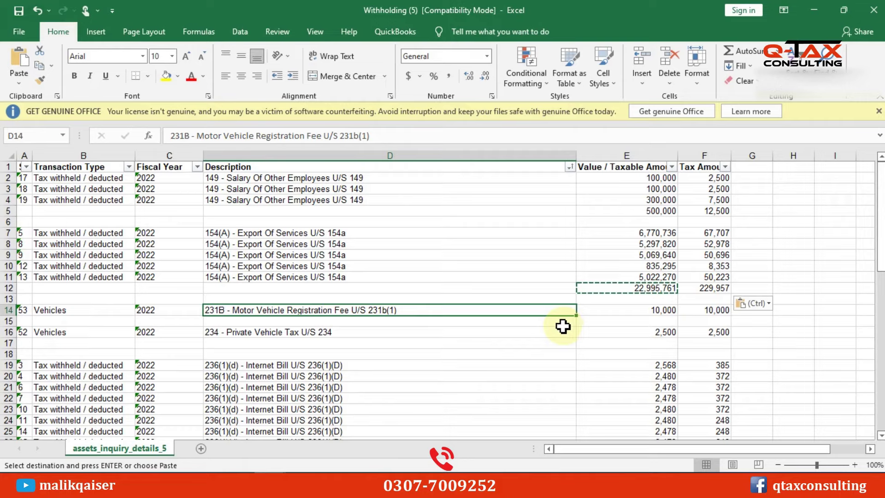
pyautogui.click(719, 309)
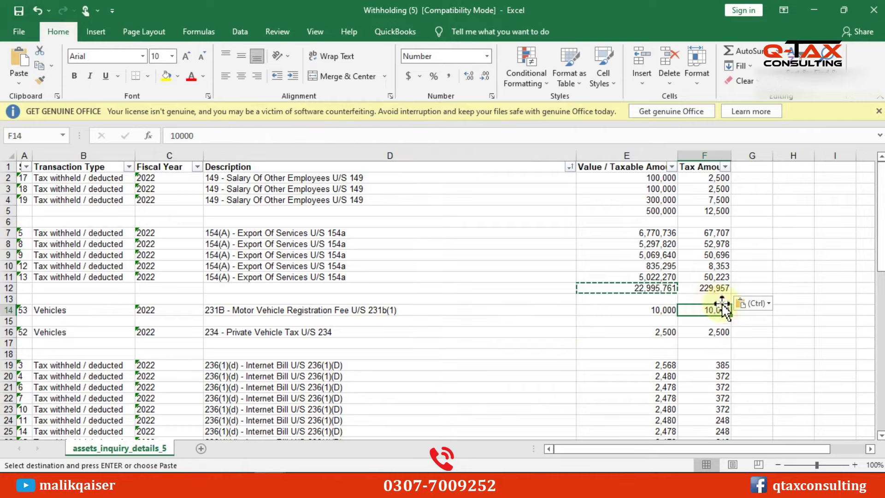
pyautogui.click(389, 311)
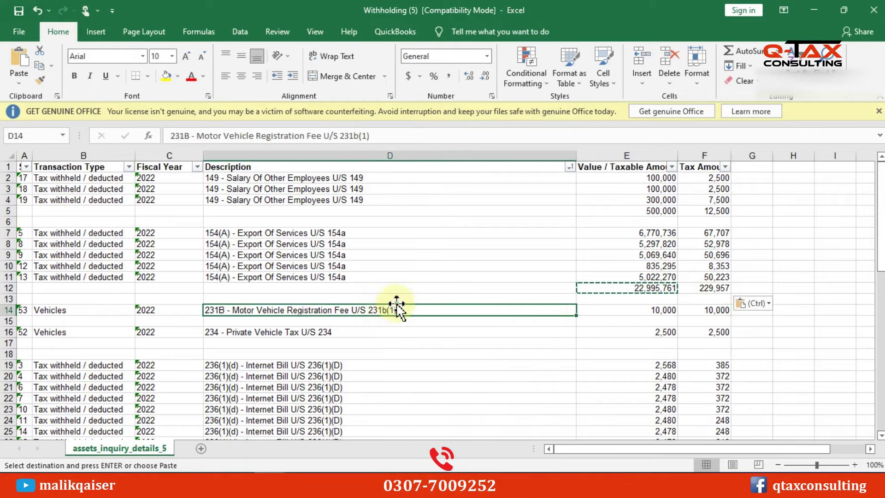
pyautogui.click(710, 310)
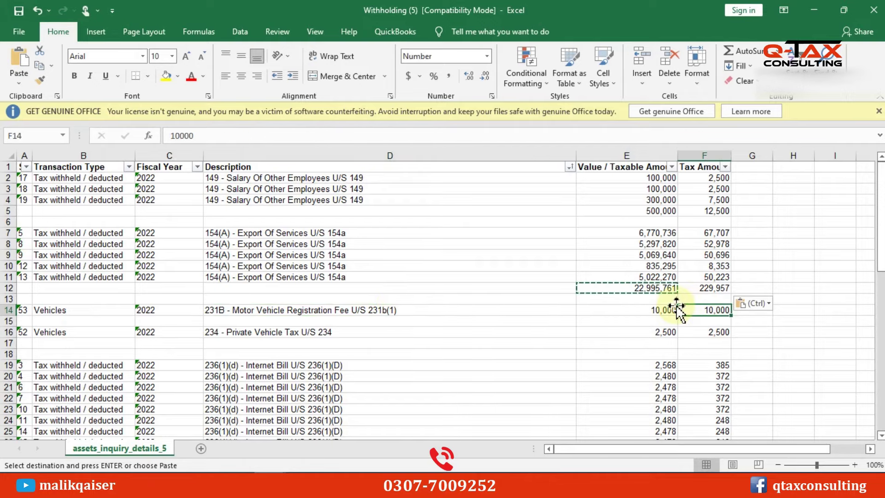
pyautogui.click(314, 331)
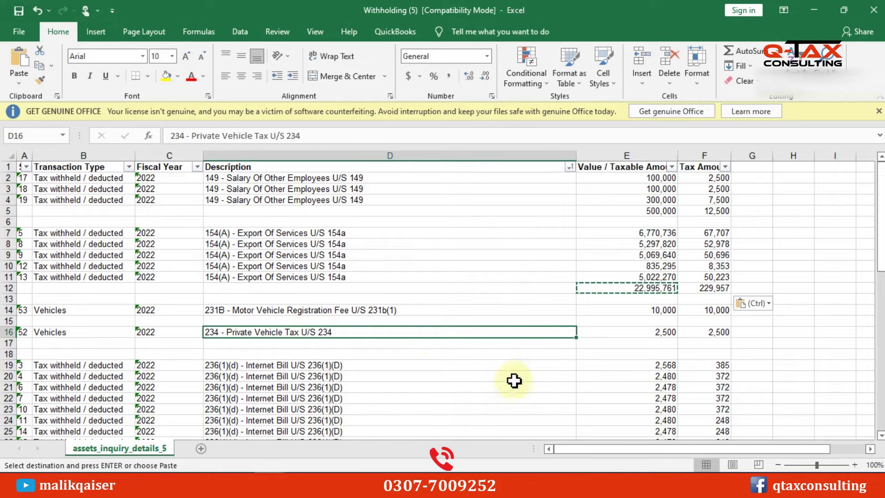
pyautogui.click(714, 332)
# Total the internet bill taxable values with AutoSum in E31 and copy the formula to F31 for the tax amounts
pyautogui.scroll(-1, 553, 297)
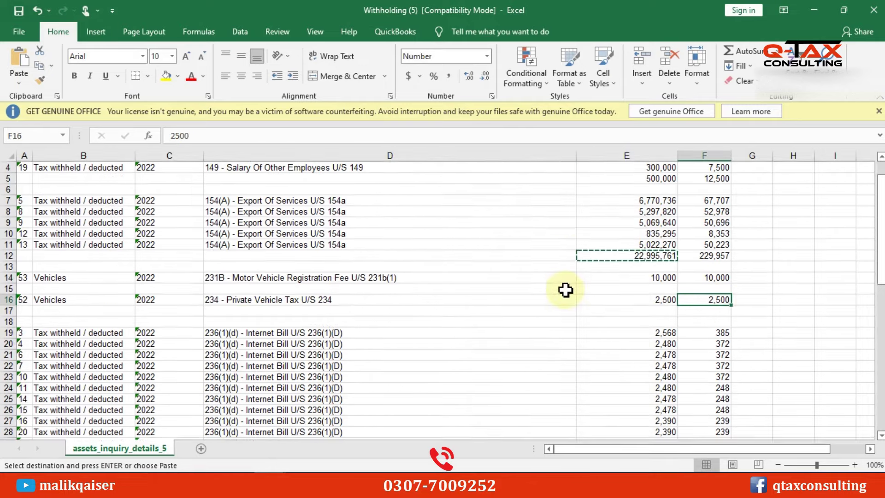
pyautogui.scroll(-2, 433, 300)
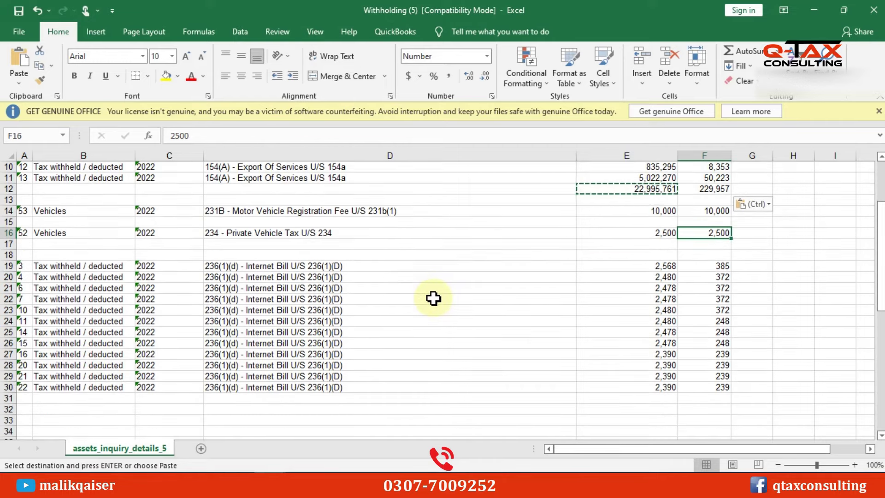
pyautogui.click(661, 399)
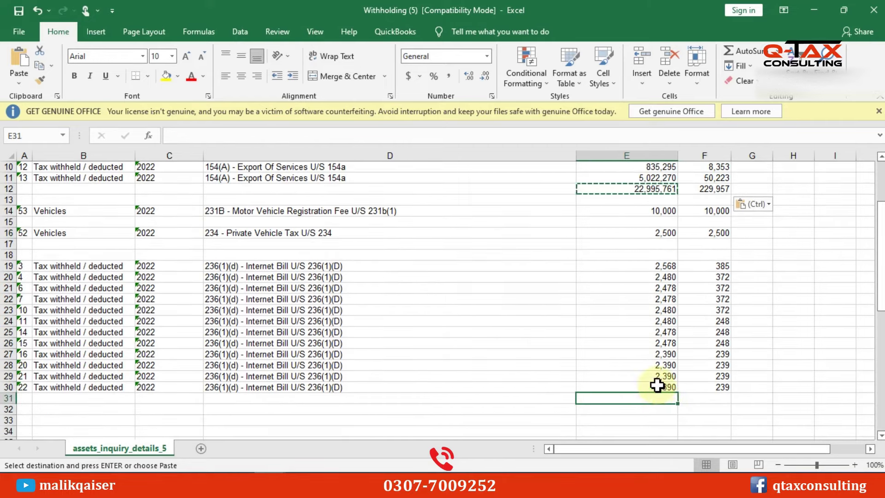
pyautogui.hotkey('alt', '=')
pyautogui.hotkey('ctrl', 'Return')
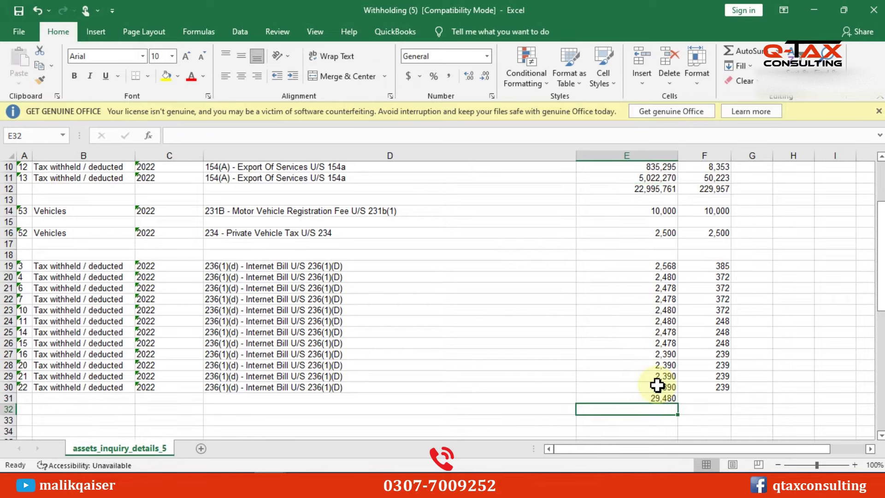
pyautogui.hotkey('ctrl', 'c')
pyautogui.press('Right')
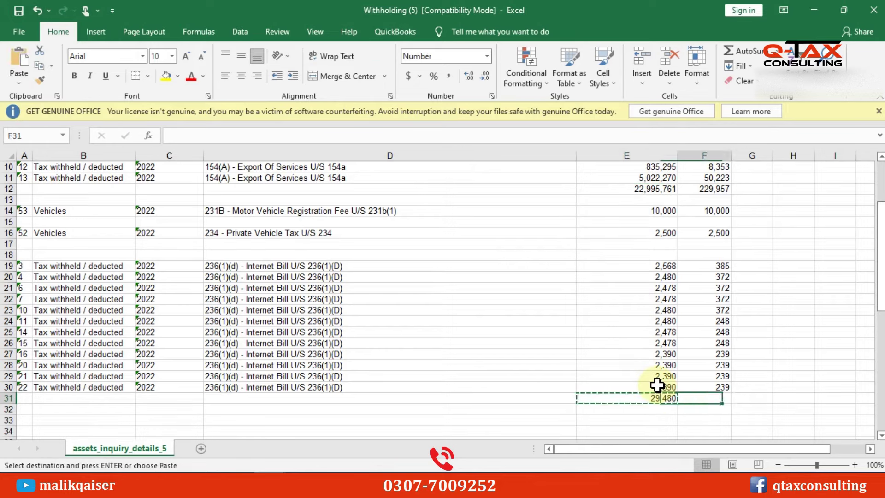
pyautogui.hotkey('ctrl', 'v')
pyautogui.press('ctrl')
pyautogui.press('Down')
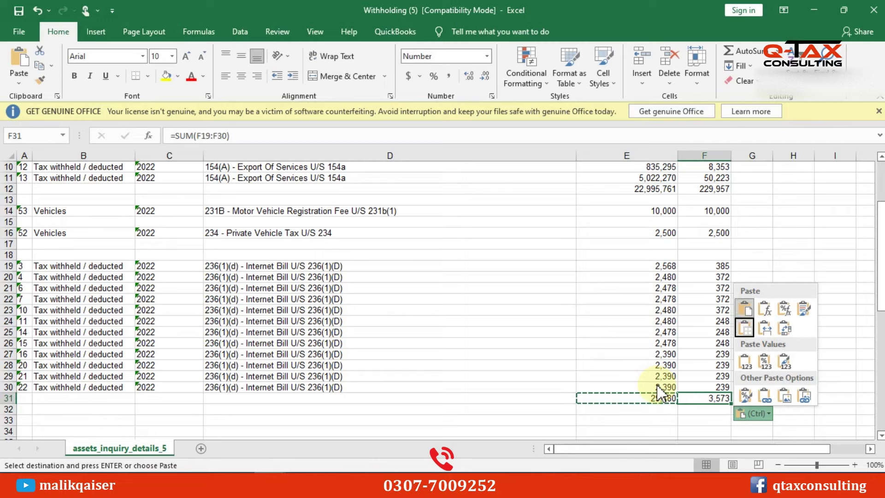
pyautogui.click(697, 401)
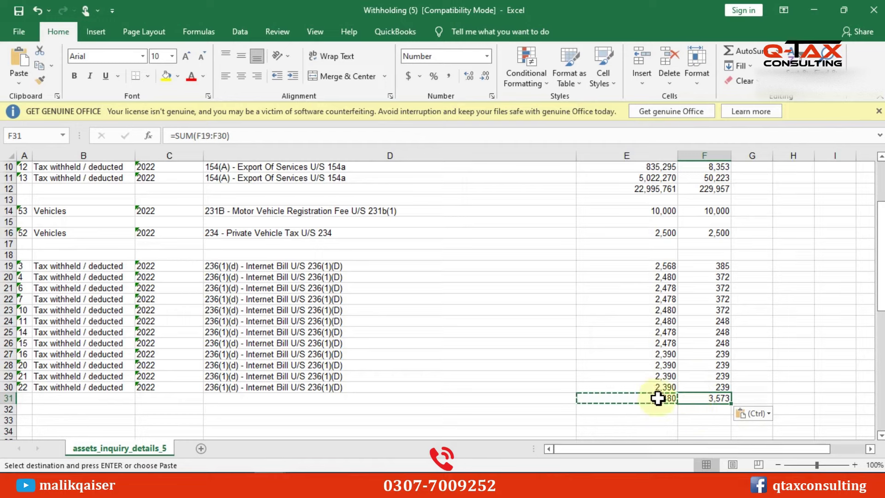
# Review individual internet bill tax amounts in column F and their total in F31
pyautogui.click(721, 277)
pyautogui.click(719, 298)
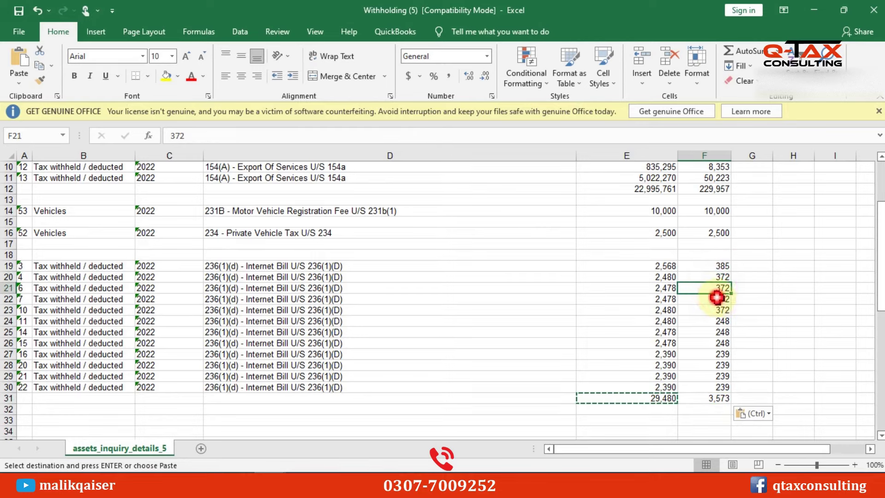
pyautogui.click(709, 398)
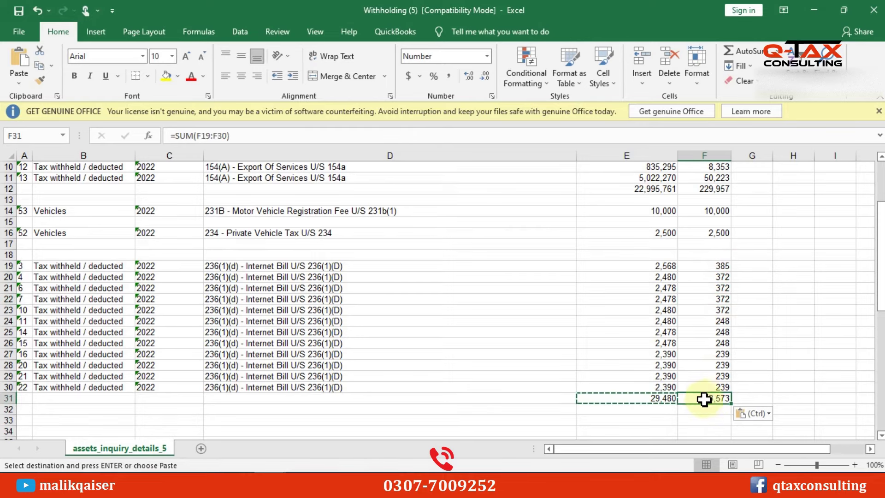
# Fill the internet bill totals in E31:F31 and the vehicle amounts in E16:F16 and E14:F14 with yellow
pyautogui.moveTo(666, 399); pyautogui.dragTo(685, 400)
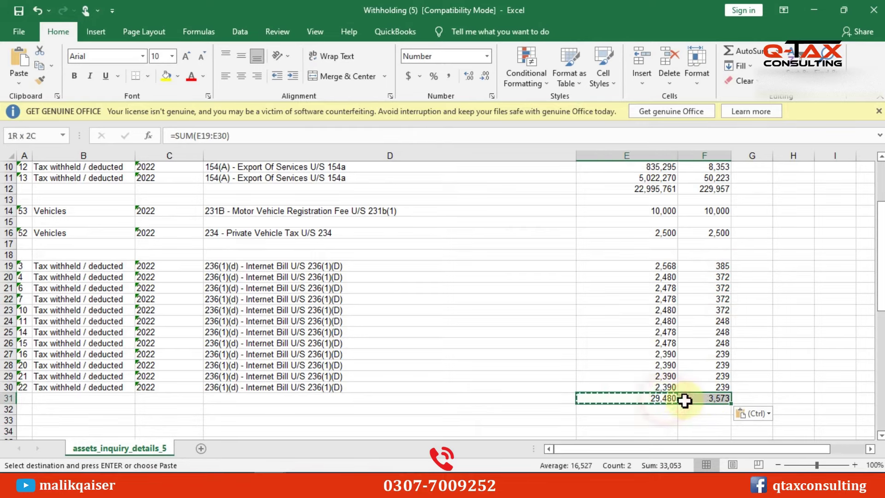
pyautogui.click(166, 76)
pyautogui.click(647, 235)
pyautogui.moveTo(674, 236); pyautogui.dragTo(691, 235)
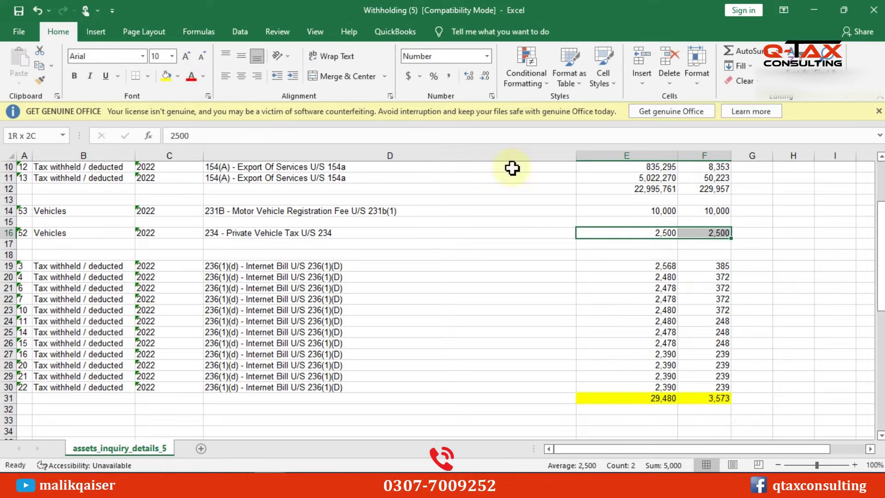
pyautogui.click(166, 76)
pyautogui.moveTo(635, 211); pyautogui.dragTo(684, 210)
pyautogui.click(166, 76)
# Fill the export of services totals in E12:F12 and the salary totals in E5:F5 with yellow
pyautogui.scroll(2, 645, 244)
pyautogui.moveTo(647, 252); pyautogui.dragTo(685, 253)
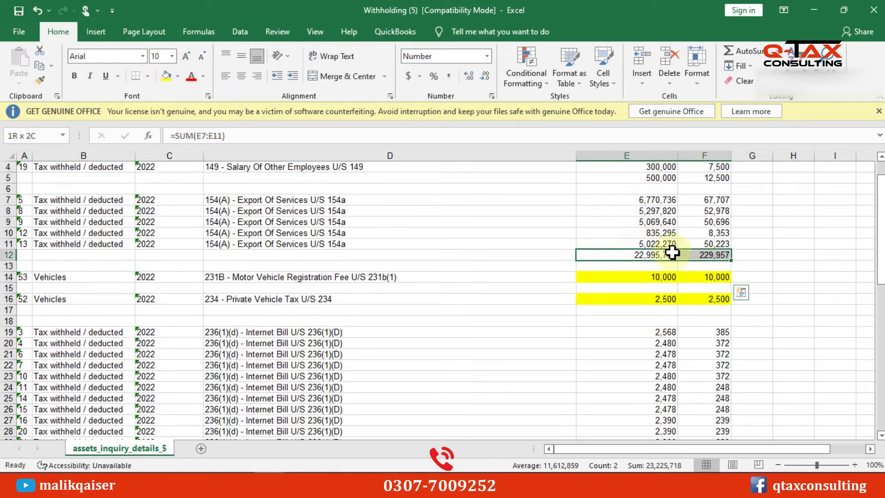
pyautogui.click(166, 76)
pyautogui.scroll(1, 668, 277)
pyautogui.moveTo(636, 211); pyautogui.dragTo(717, 210)
pyautogui.click(166, 79)
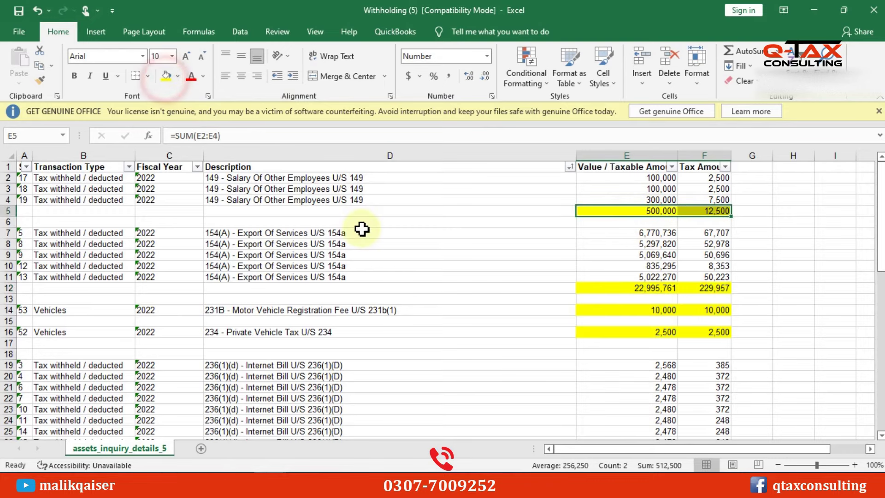